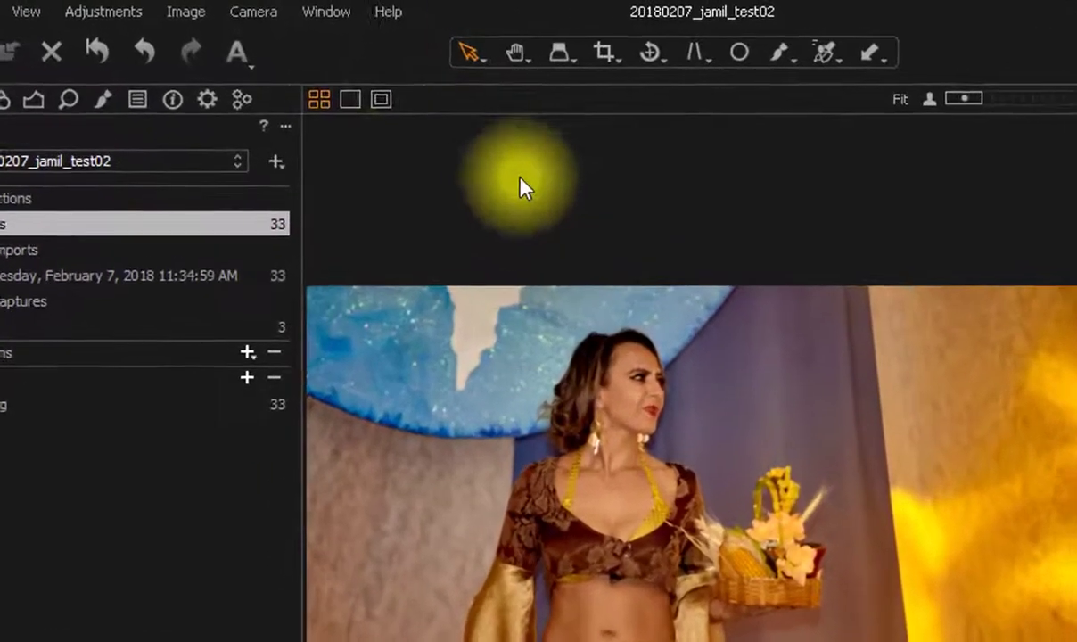
Look through the Window > Workspace options and close them without changing the current layout.
{"action": "left_click", "coordinate": [326, 11]}
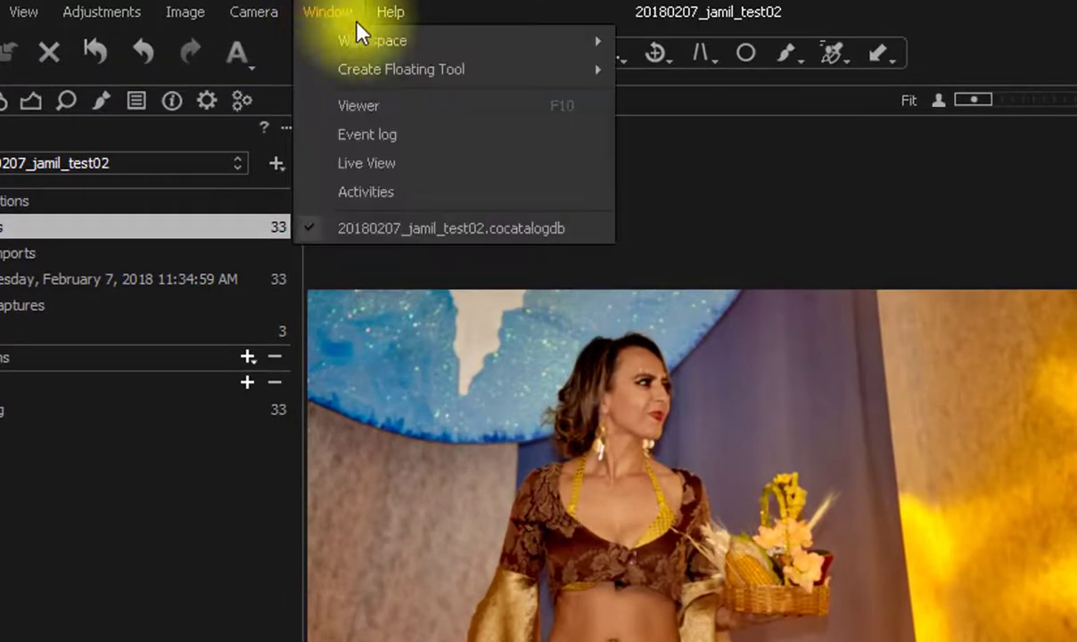
{"action": "mouse_move", "coordinate": [362, 41]}
{"action": "left_click", "coordinate": [697, 141]}
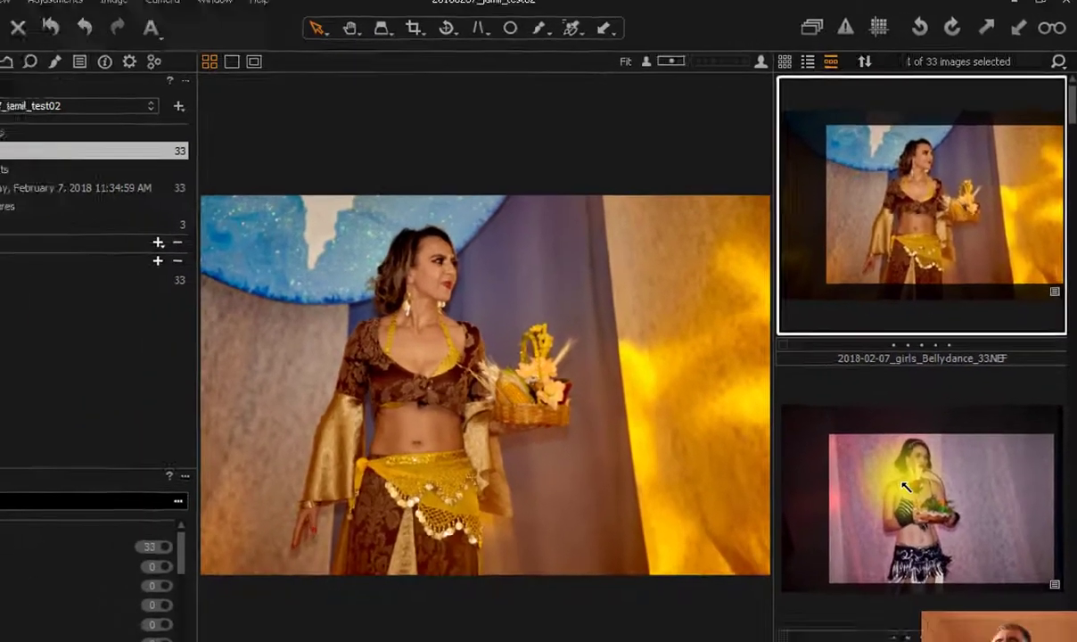
{"action": "left_click", "coordinate": [904, 487]}
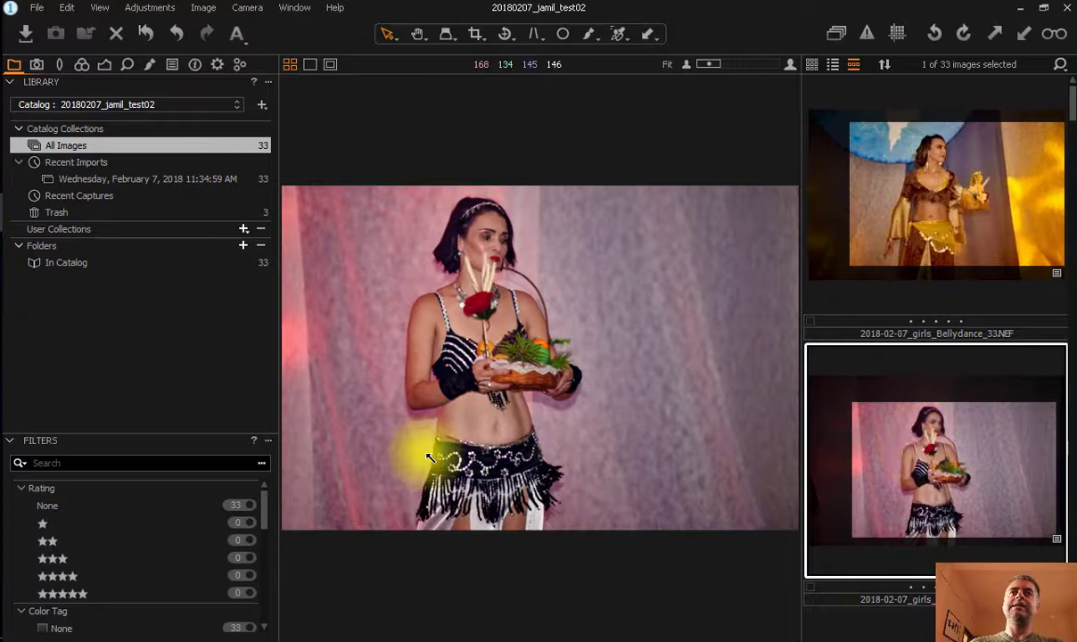
{"action": "left_click", "coordinate": [937, 180]}
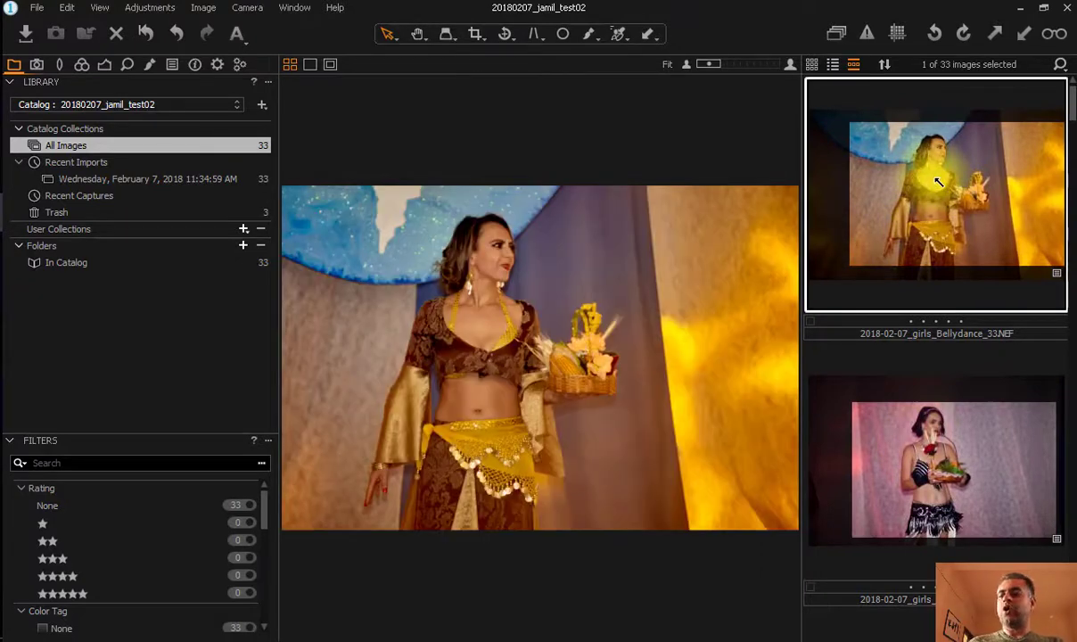
{"action": "key", "text": "Down"}
{"action": "key", "text": "Down"}
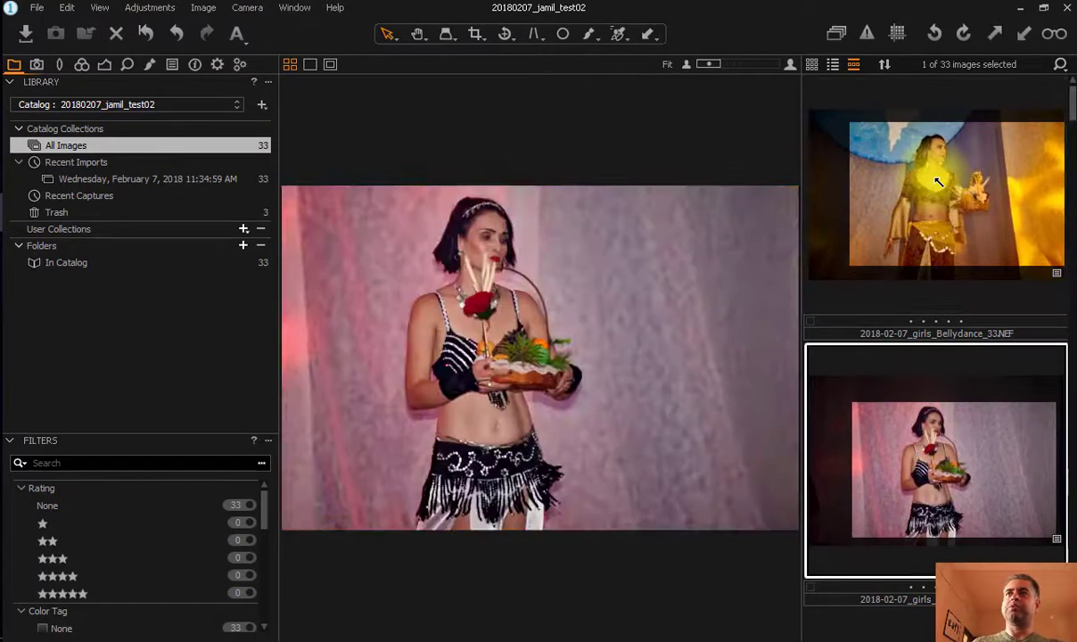
{"action": "key", "text": "Up"}
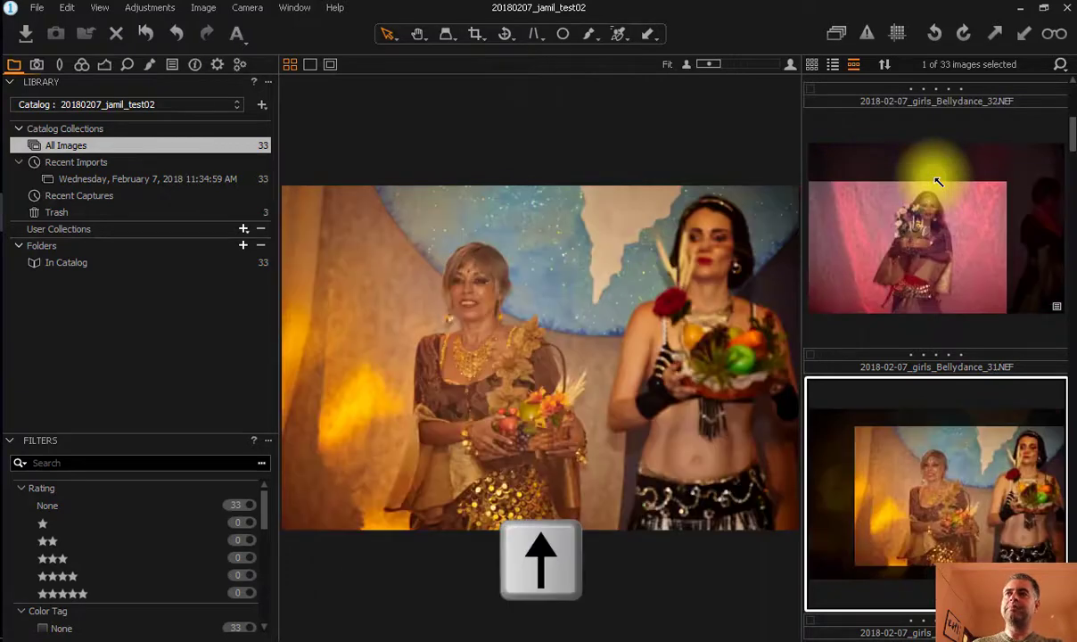
{"action": "key", "text": "Down"}
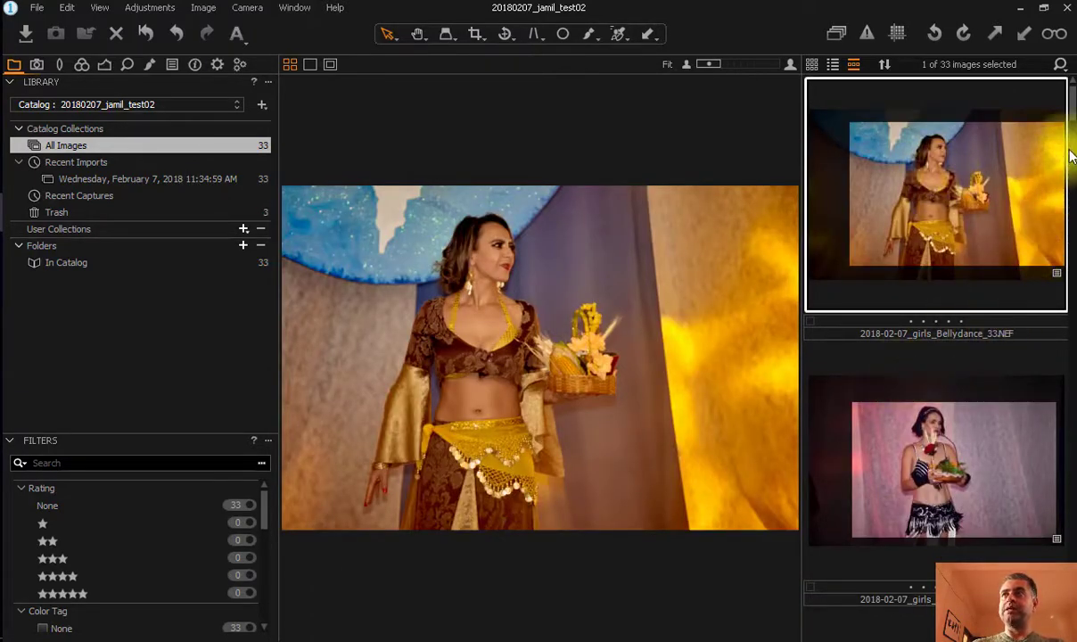
{"action": "scroll", "coordinate": [1074, 105], "scroll_direction": "down", "scroll_amount": 5}
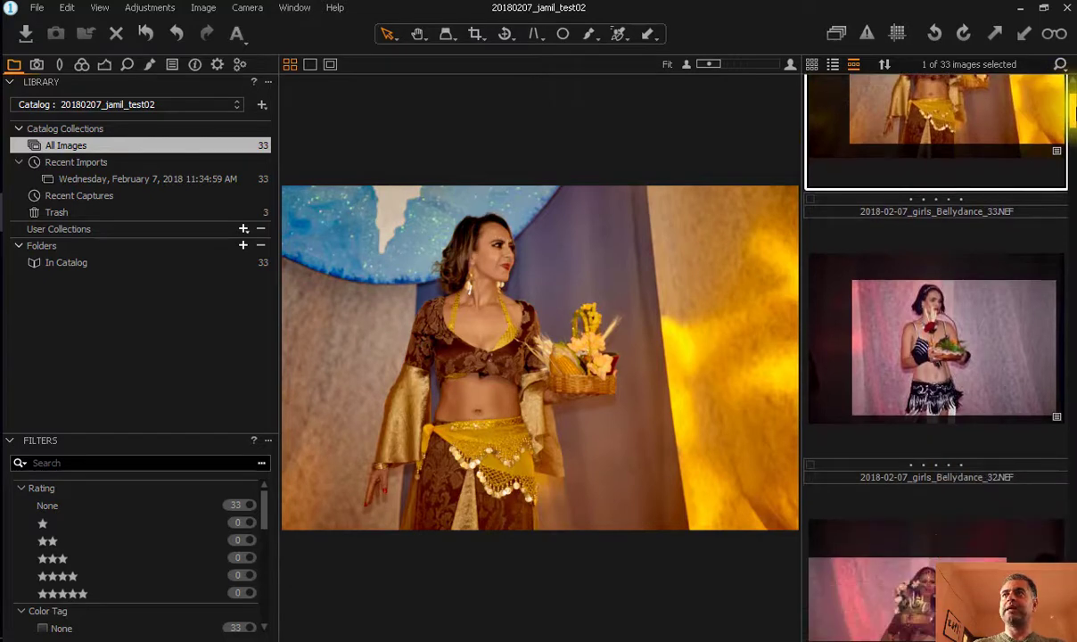
{"action": "scroll", "coordinate": [1074, 87], "scroll_direction": "up", "scroll_amount": 5}
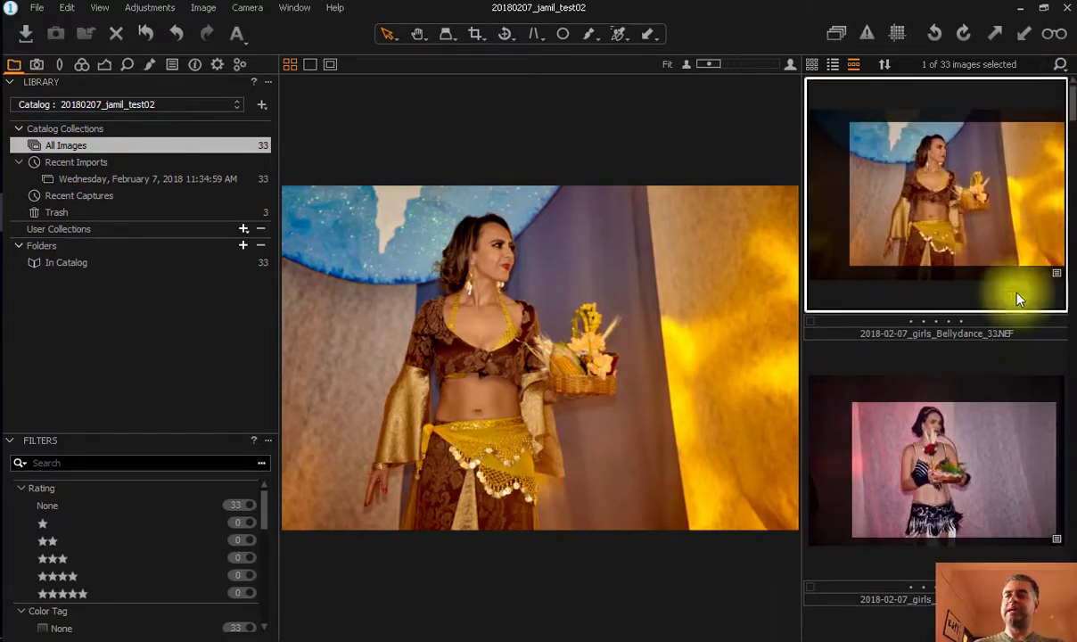
{"action": "left_click", "coordinate": [981, 472], "text": "shift"}
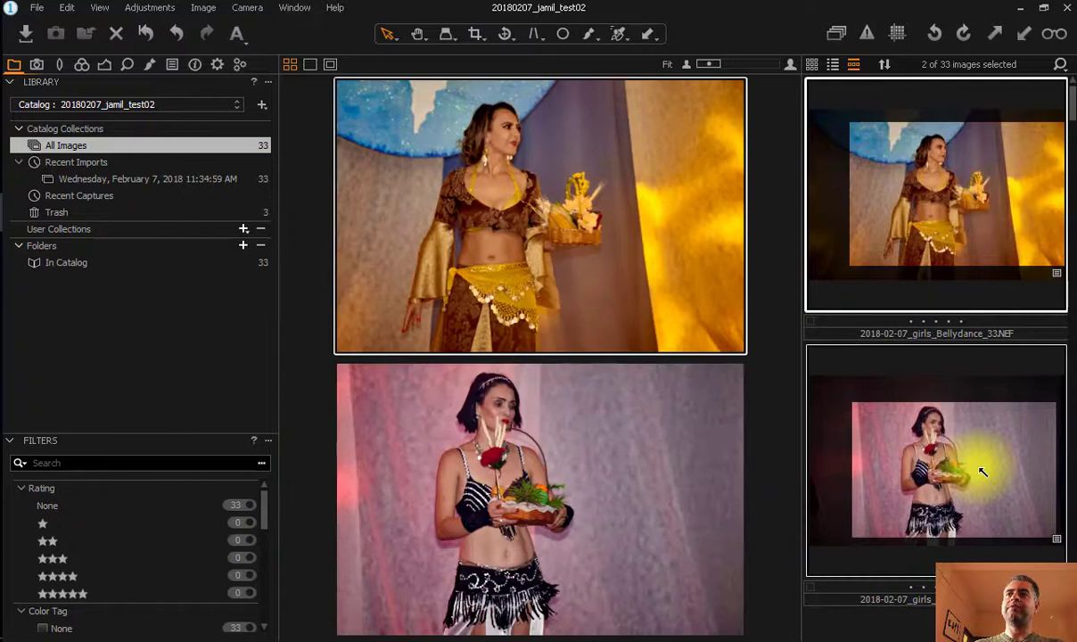
{"action": "scroll", "coordinate": [981, 267], "scroll_direction": "down", "scroll_amount": 5}
{"action": "left_click", "coordinate": [942, 344]}
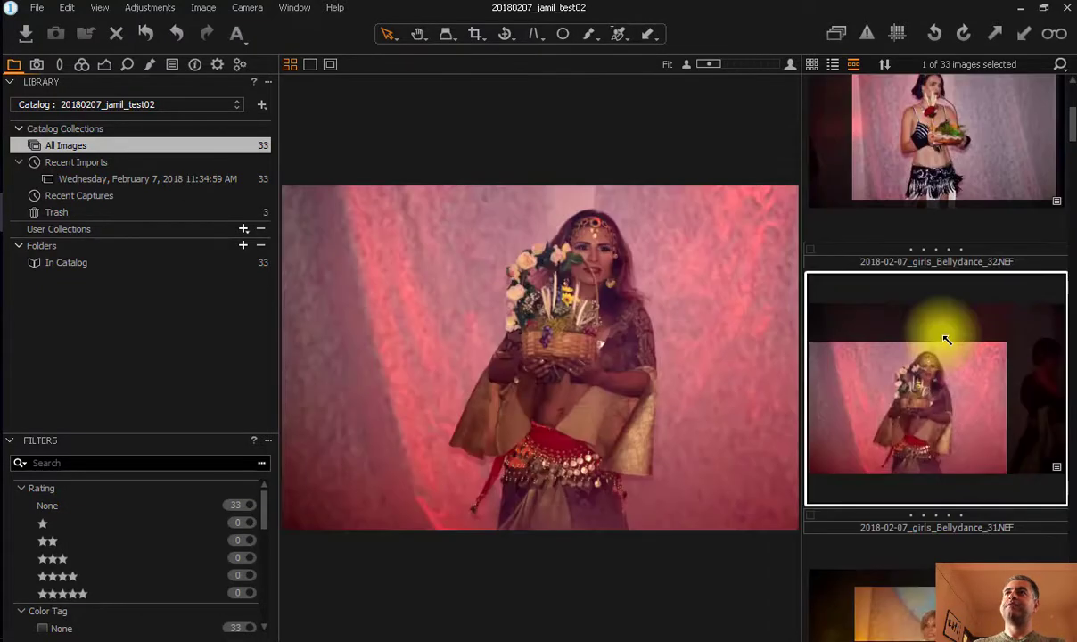
{"action": "scroll", "coordinate": [946, 340], "scroll_direction": "down", "scroll_amount": 5}
{"action": "left_click", "coordinate": [882, 384]}
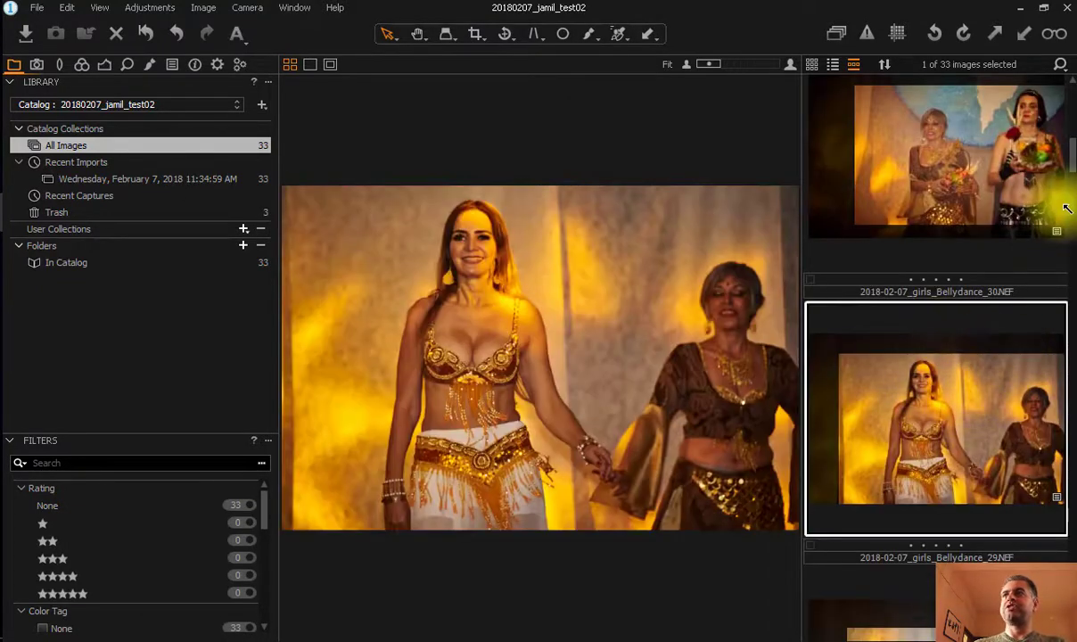
{"action": "left_click_drag", "start_coordinate": [1072, 165], "coordinate": [1068, 72]}
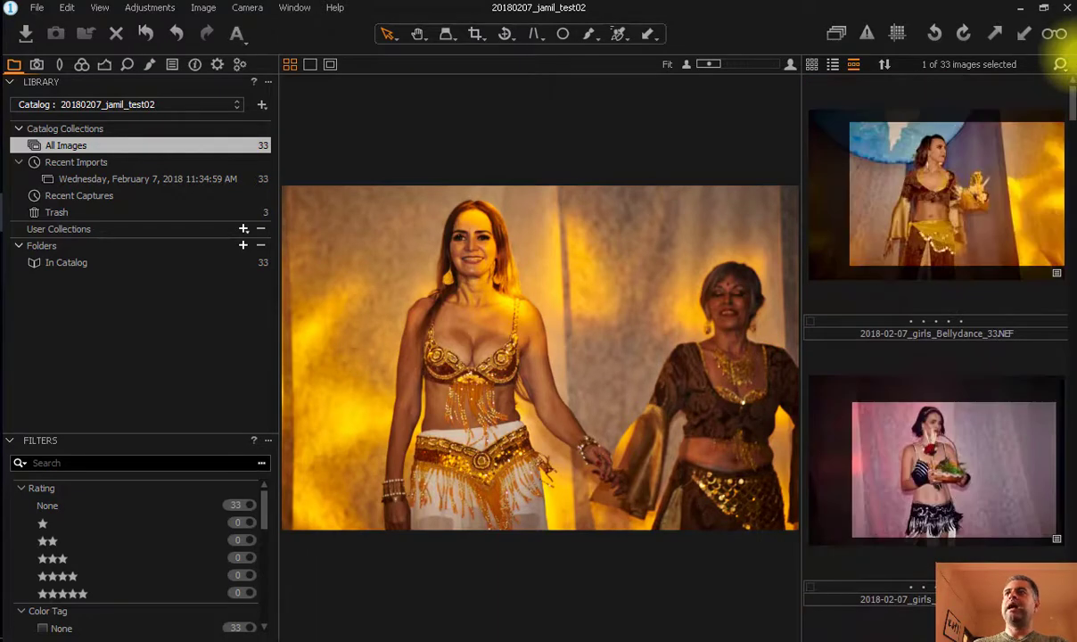
{"action": "left_click", "coordinate": [933, 196], "text": "shift"}
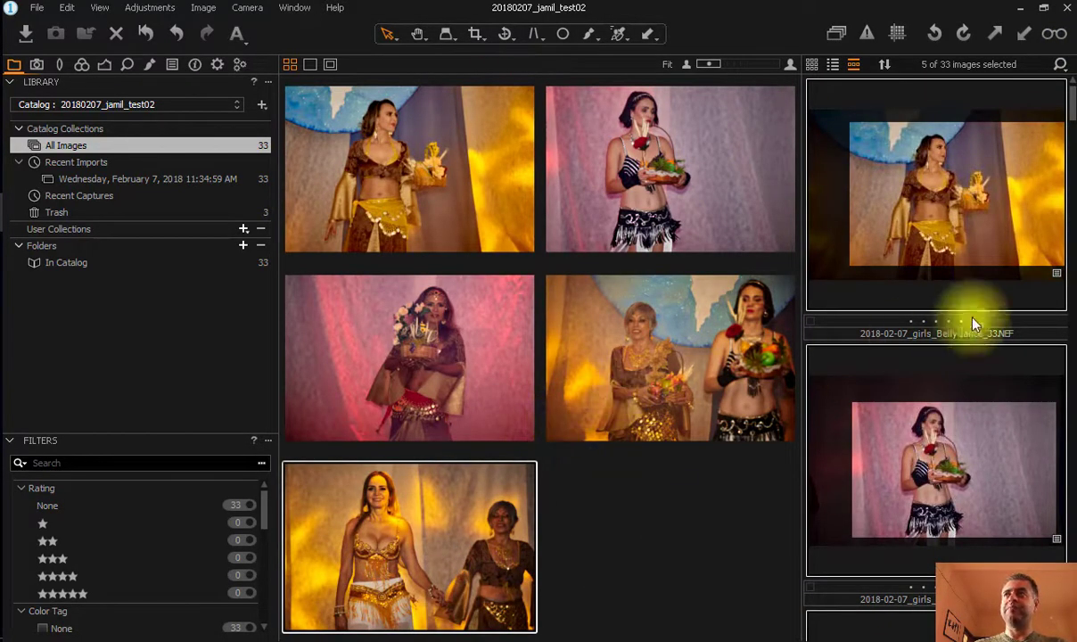
{"action": "scroll", "coordinate": [935, 267], "scroll_direction": "down", "scroll_amount": 5}
{"action": "left_click", "coordinate": [936, 276]}
{"action": "scroll", "coordinate": [884, 293], "scroll_direction": "up", "scroll_amount": 5}
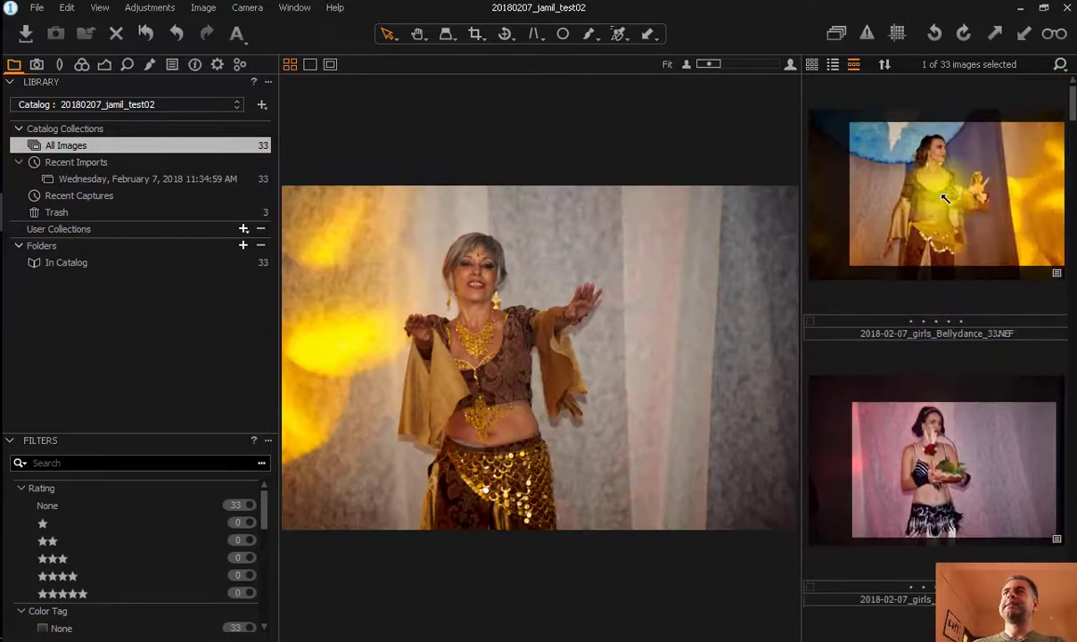
{"action": "left_click", "coordinate": [943, 196]}
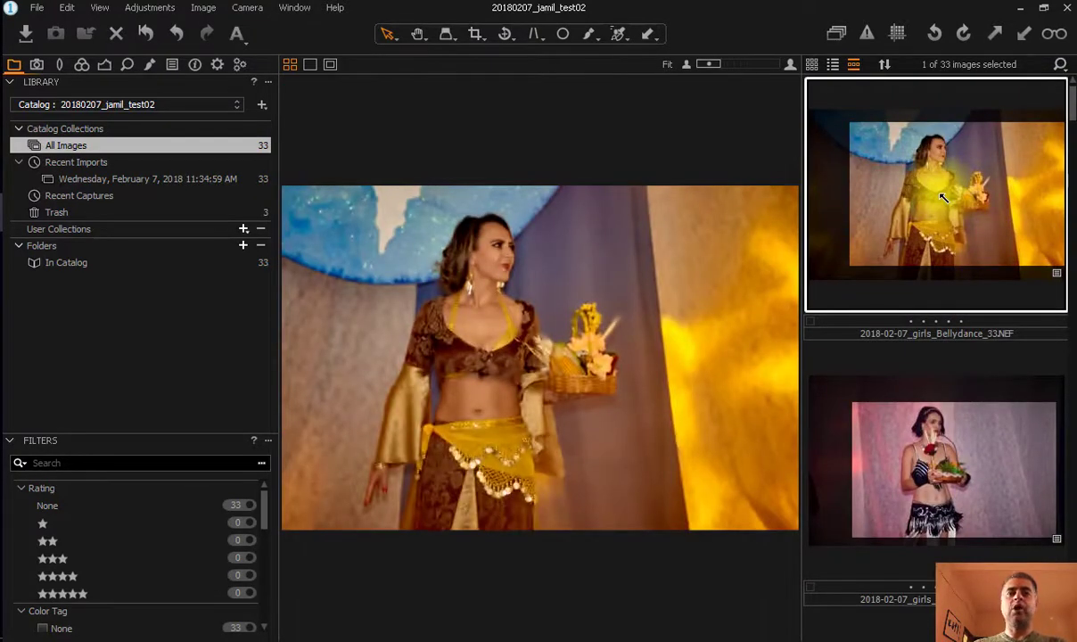
{"action": "key", "text": "ctrl+a"}
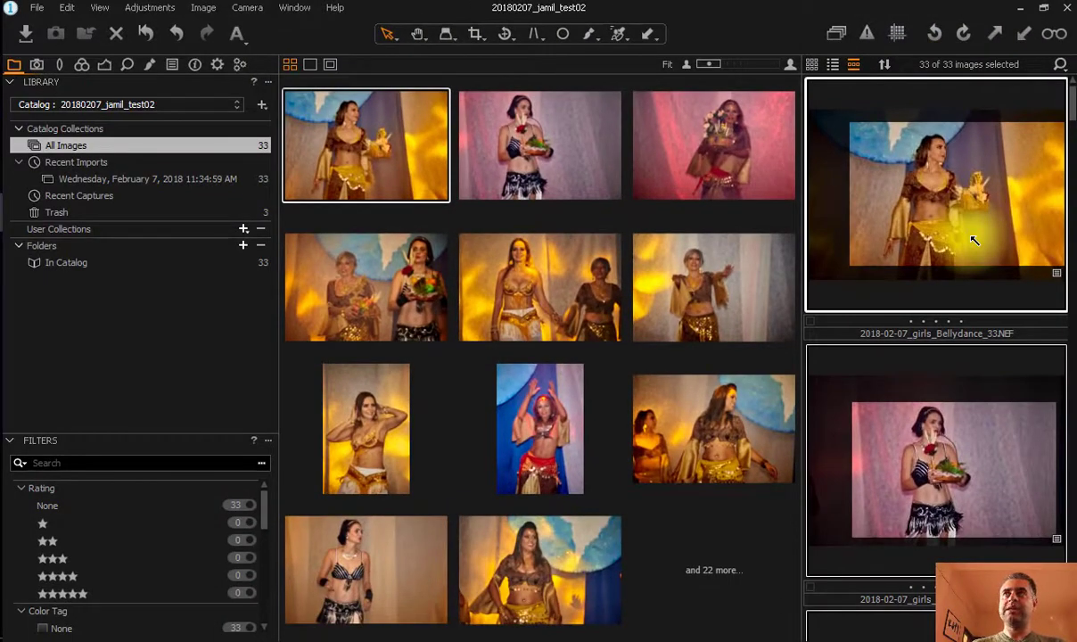
{"action": "key", "text": "ctrl+shift+a"}
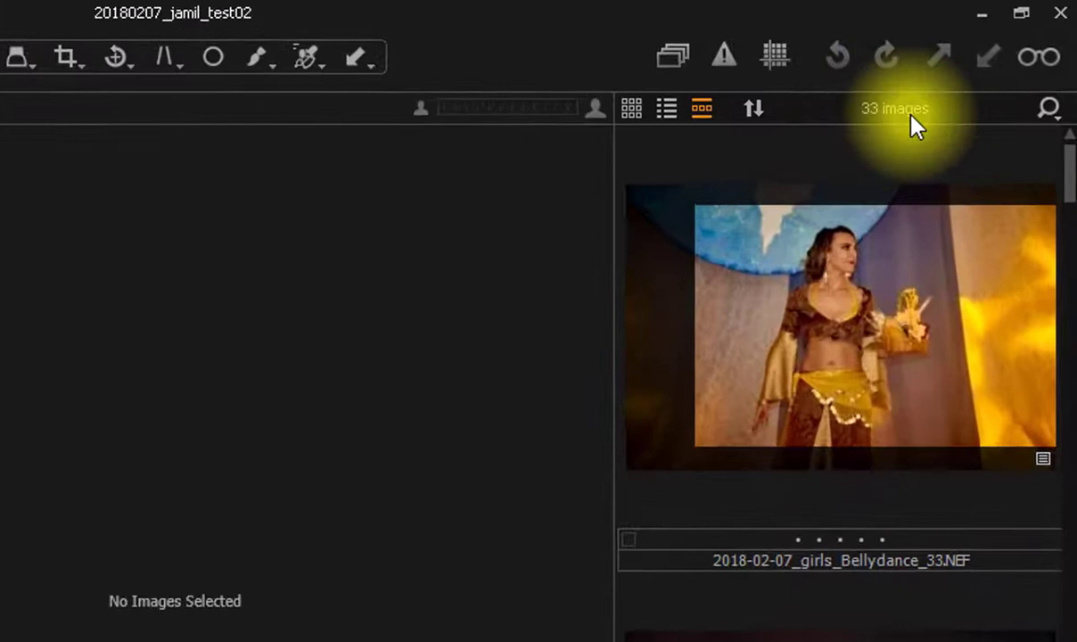
{"action": "left_click", "coordinate": [857, 336]}
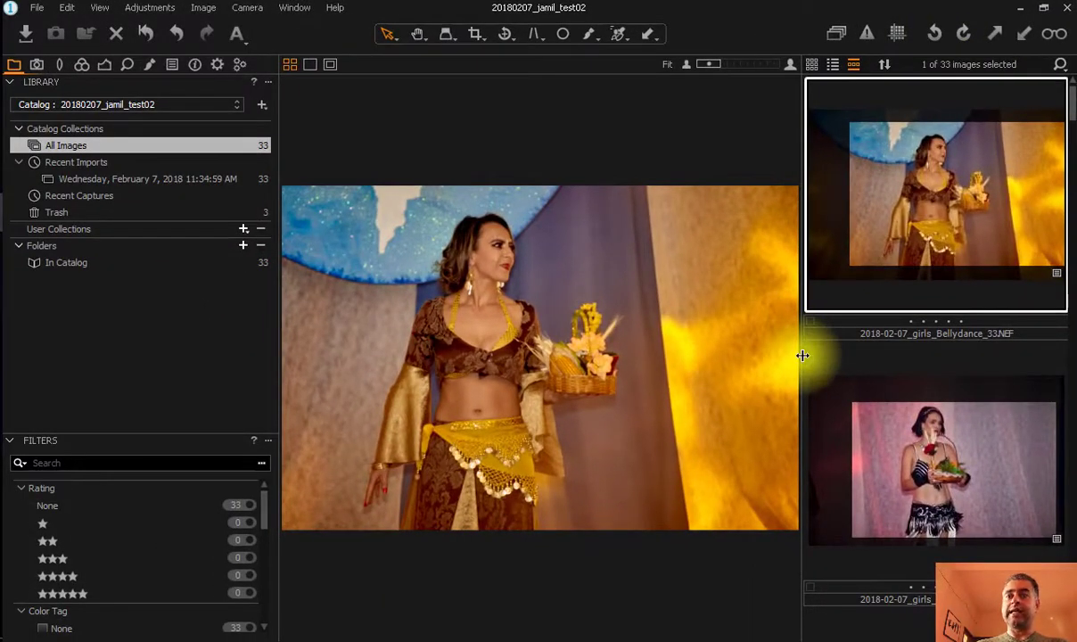
Drag the viewer/browser divider right so the browser shrinks to one slim thumbnail column.
{"action": "left_click_drag", "start_coordinate": [802, 356], "coordinate": [1009, 158]}
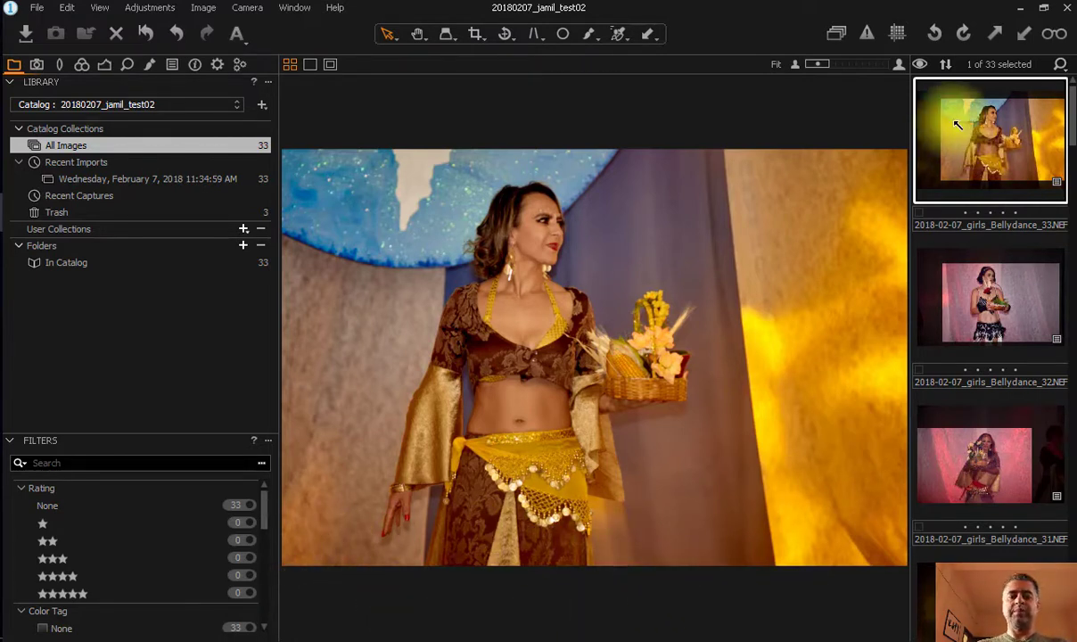
{"action": "key", "text": "ctrl+shift+b"}
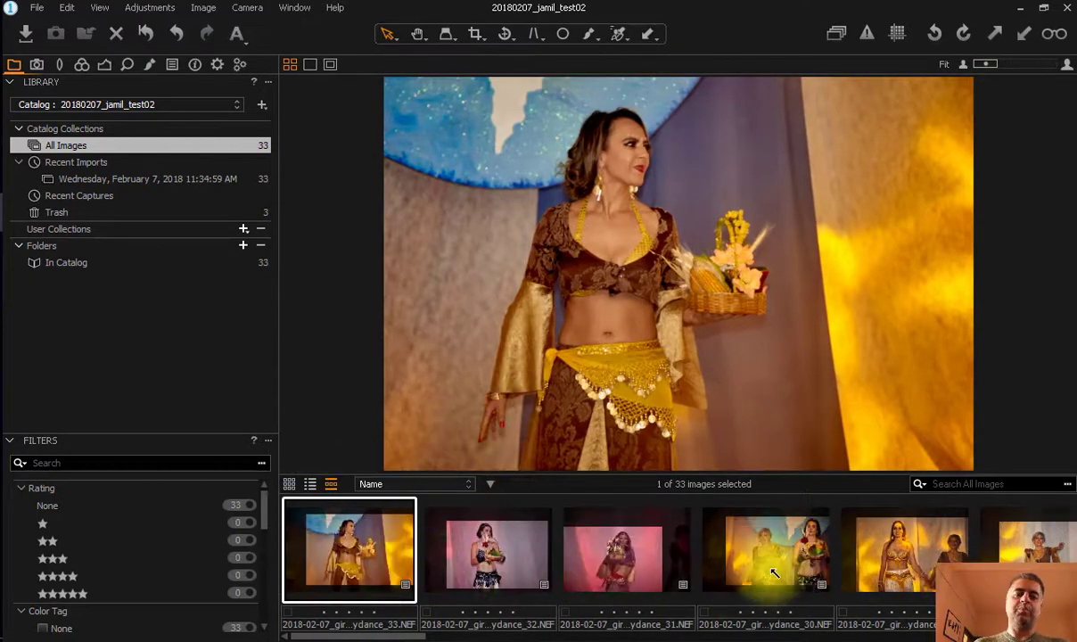
{"action": "key", "text": "ctrl+shift+b"}
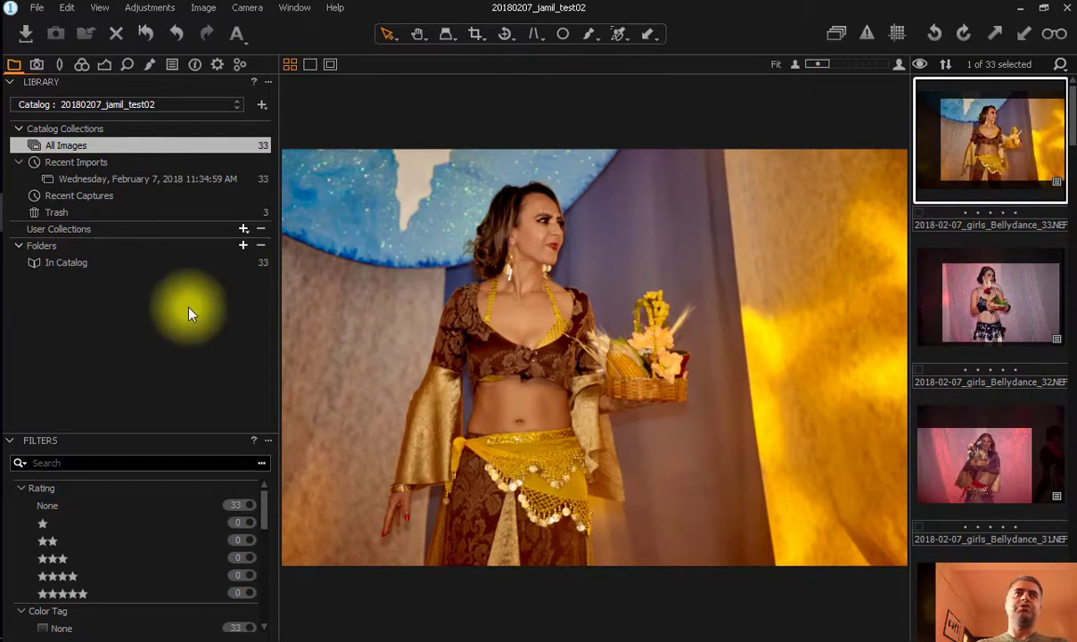
{"action": "key", "text": "ctrl+shift+t"}
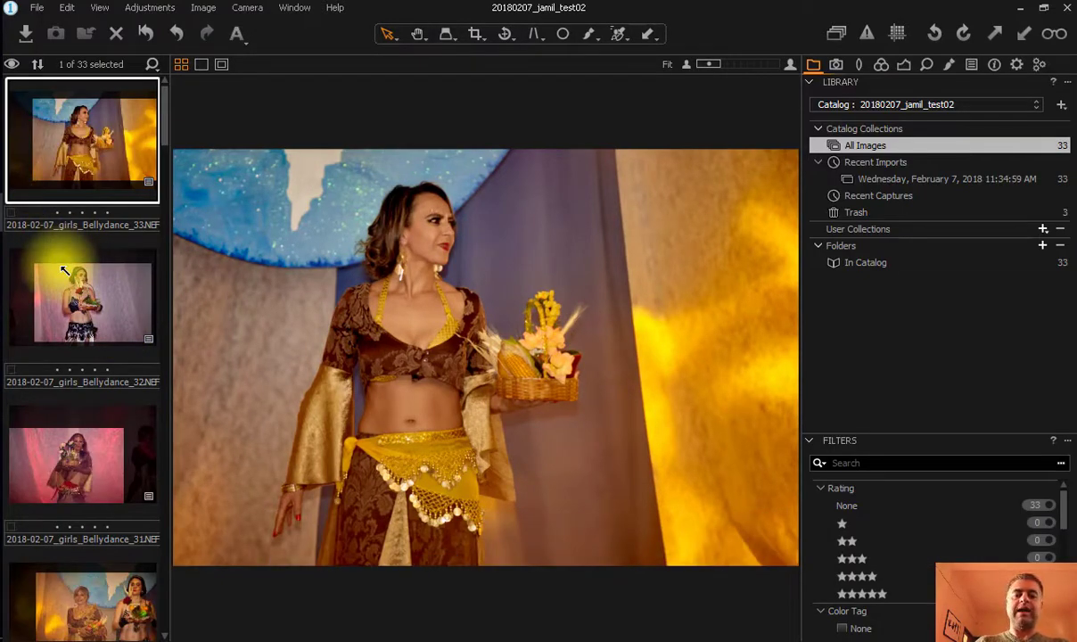
{"action": "key", "text": "ctrl+shift+t"}
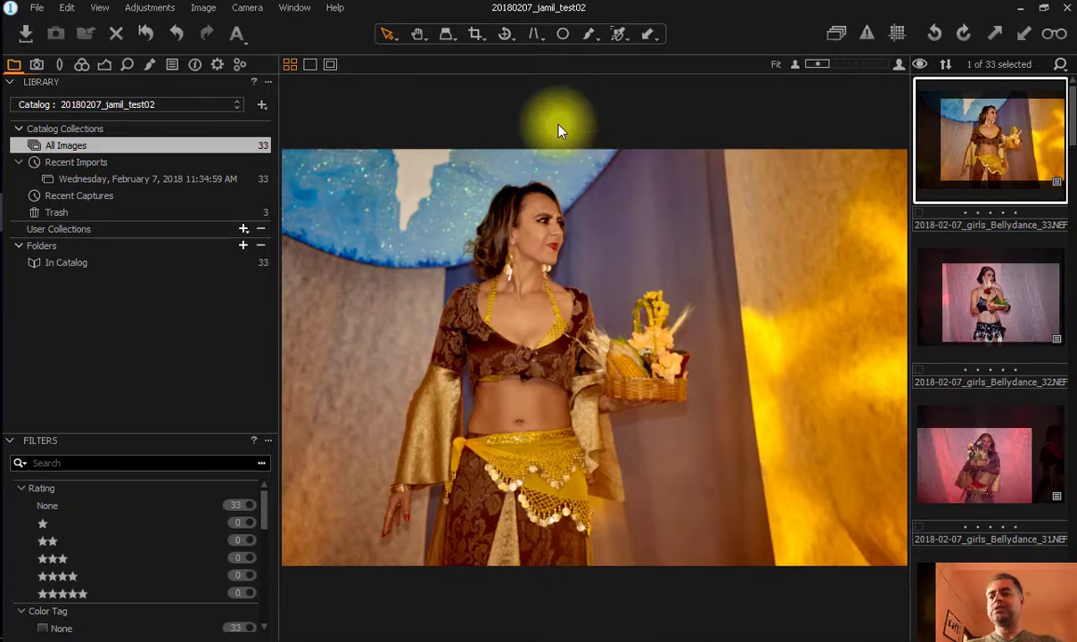
Hide and restore the thumbnail browser twice with Ctrl+B, leaving it visible beside the viewer.
{"action": "key", "text": "ctrl+b"}
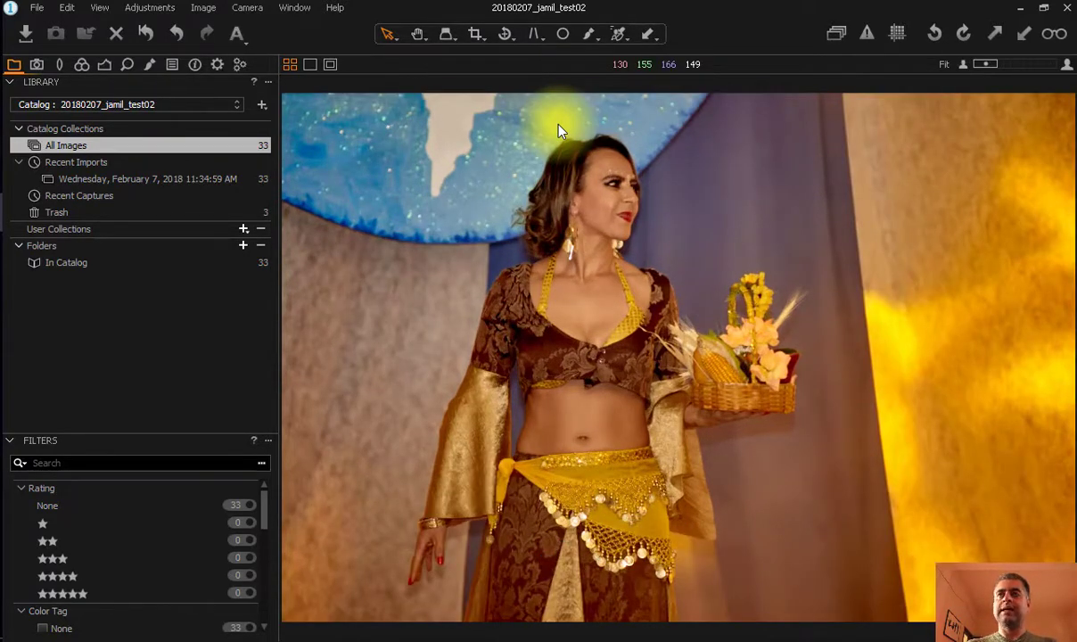
{"action": "key", "text": "ctrl+b"}
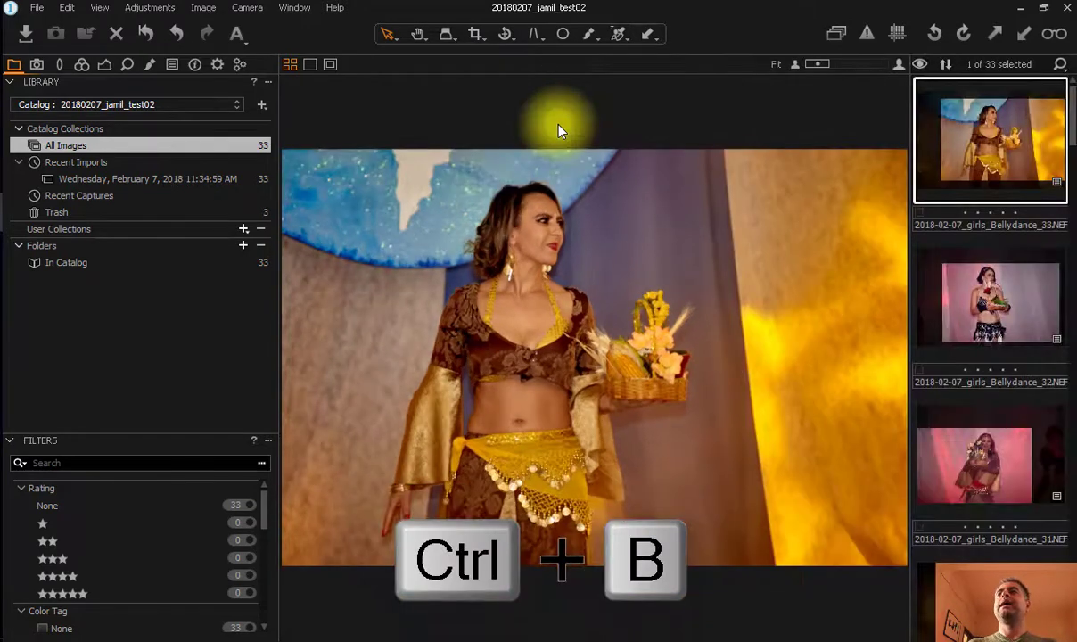
{"action": "key", "text": "ctrl+b"}
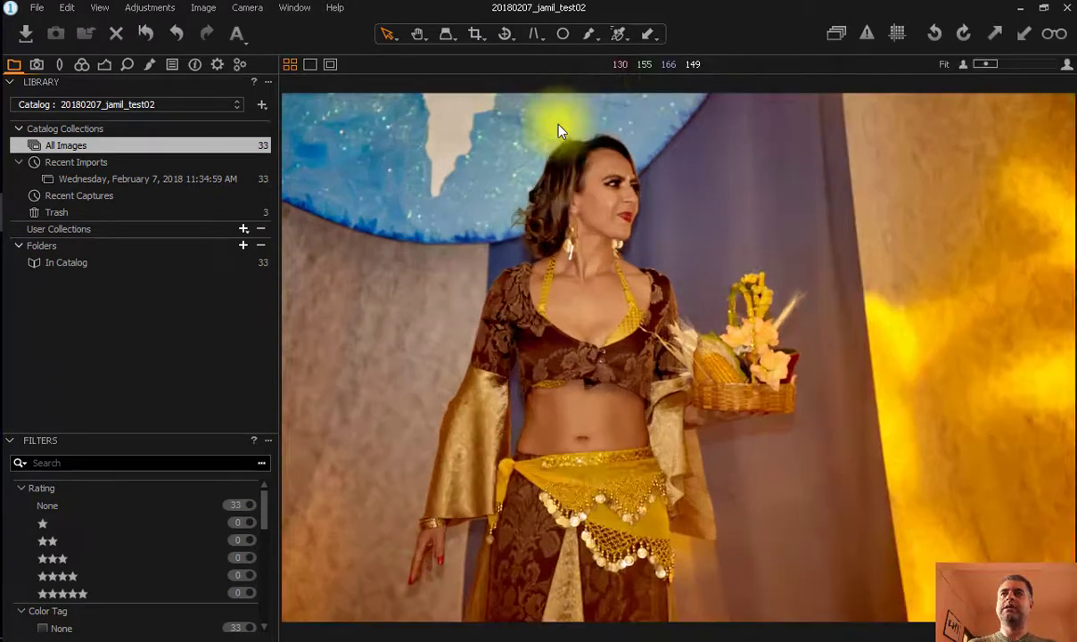
{"action": "key", "text": "ctrl+b"}
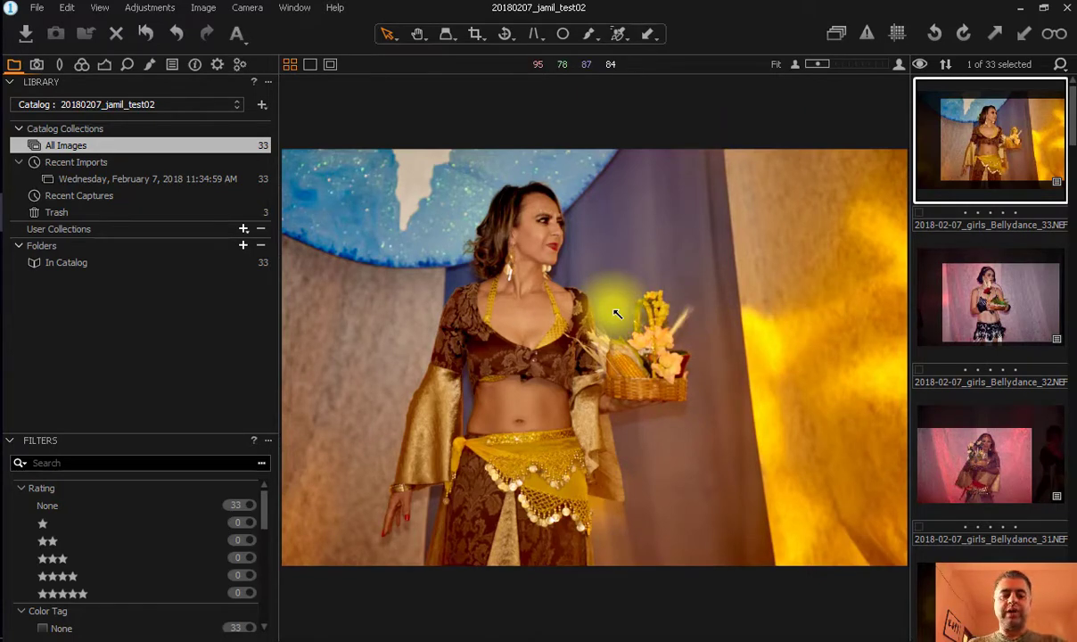
Hide the viewer, select the row 3, column 9 photo, and toggle the viewer on and off.
{"action": "key", "text": "ctrl+alt+v"}
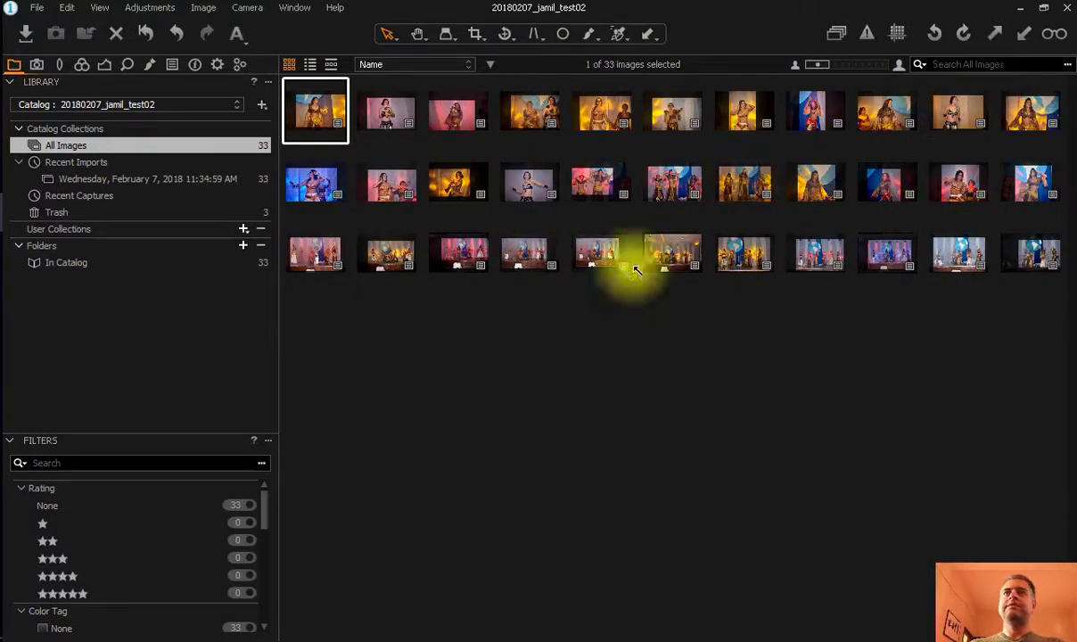
{"action": "left_click", "coordinate": [881, 261]}
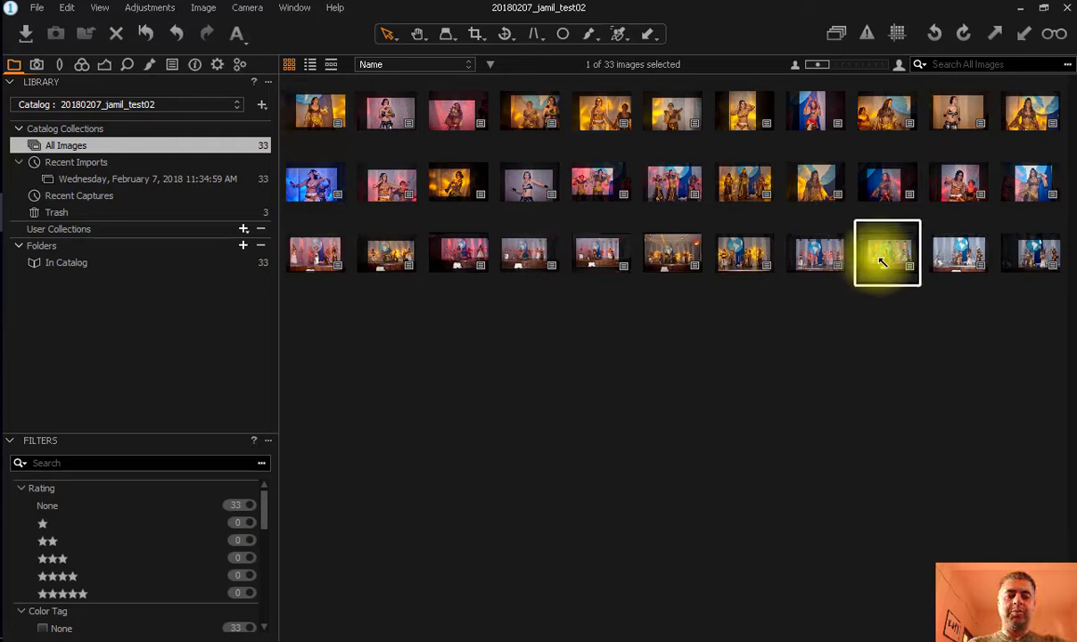
{"action": "key", "text": "ctrl+alt+v"}
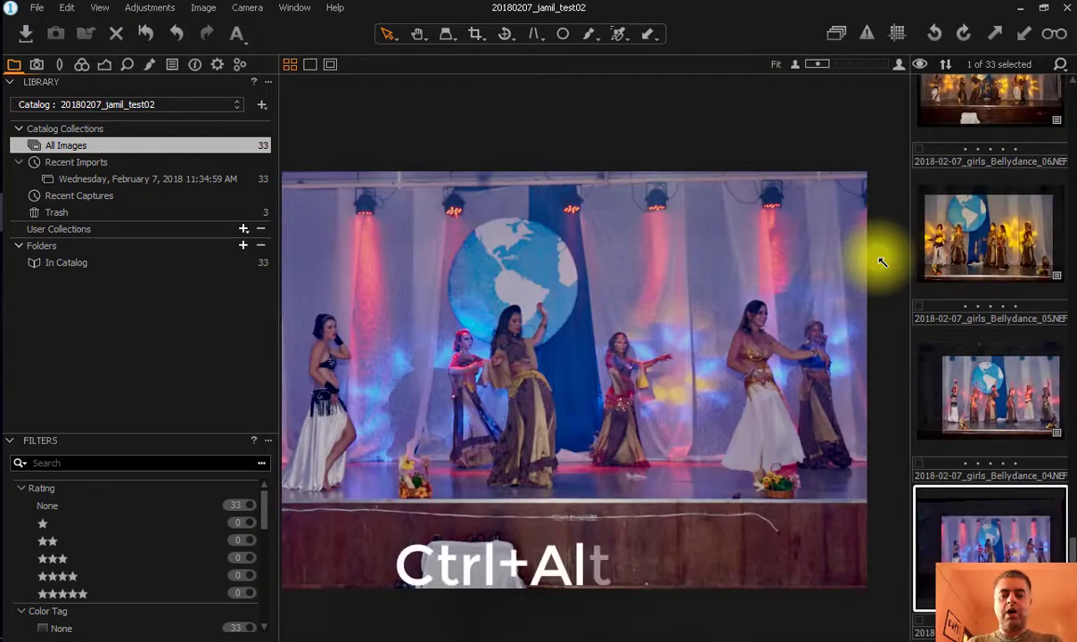
{"action": "key", "text": "ctrl+alt+v"}
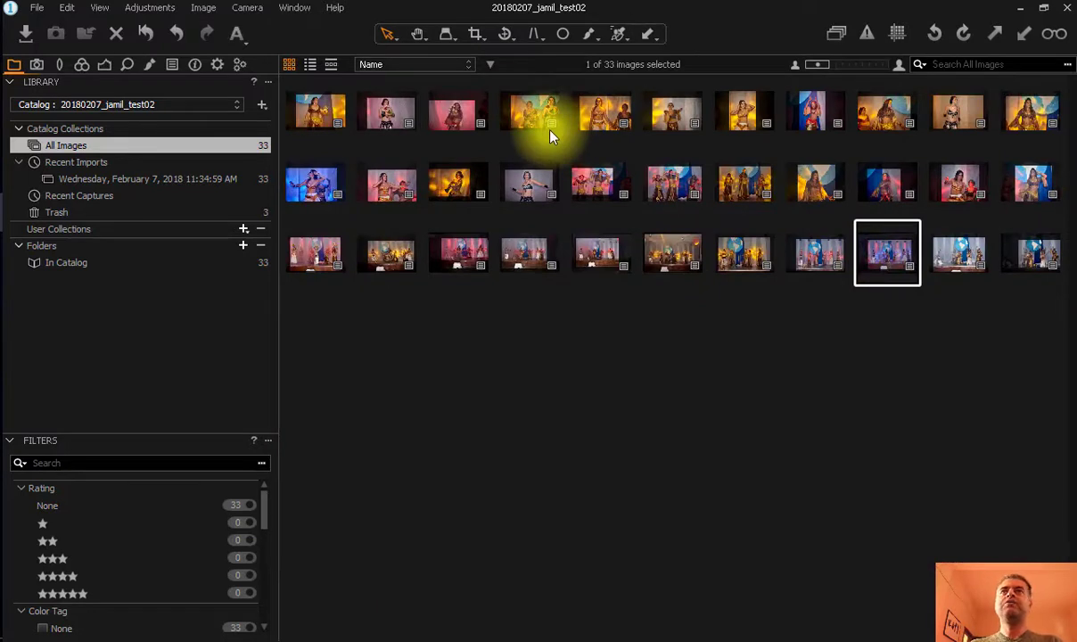
Open the pink-dancer photo, then display the first photo, the dancer holding a basket, in the viewer.
{"action": "left_click", "coordinate": [750, 117]}
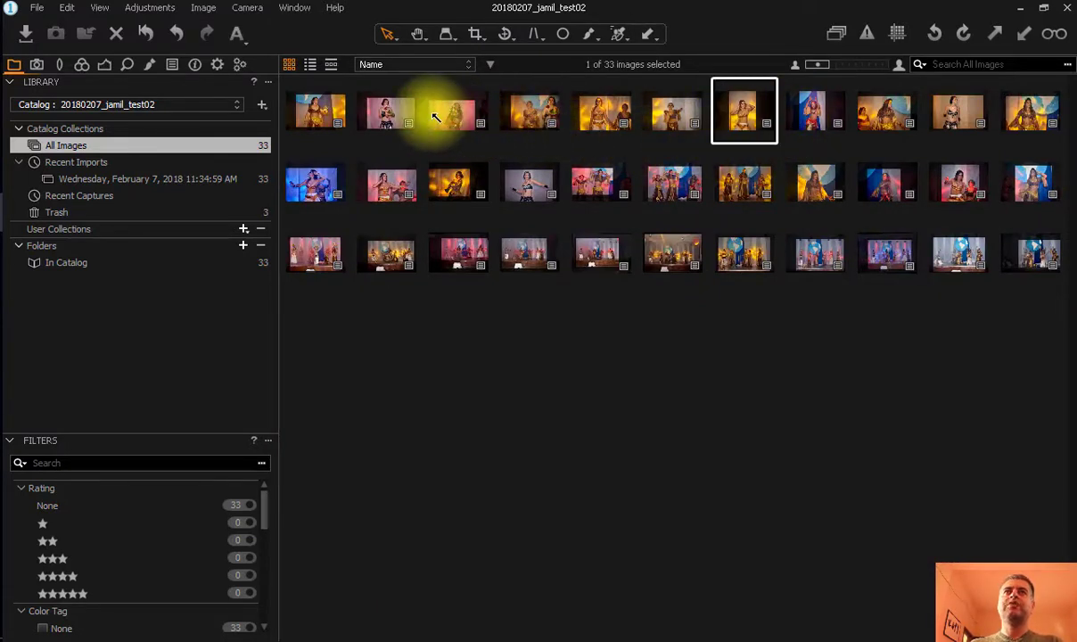
{"action": "double_click", "coordinate": [391, 118]}
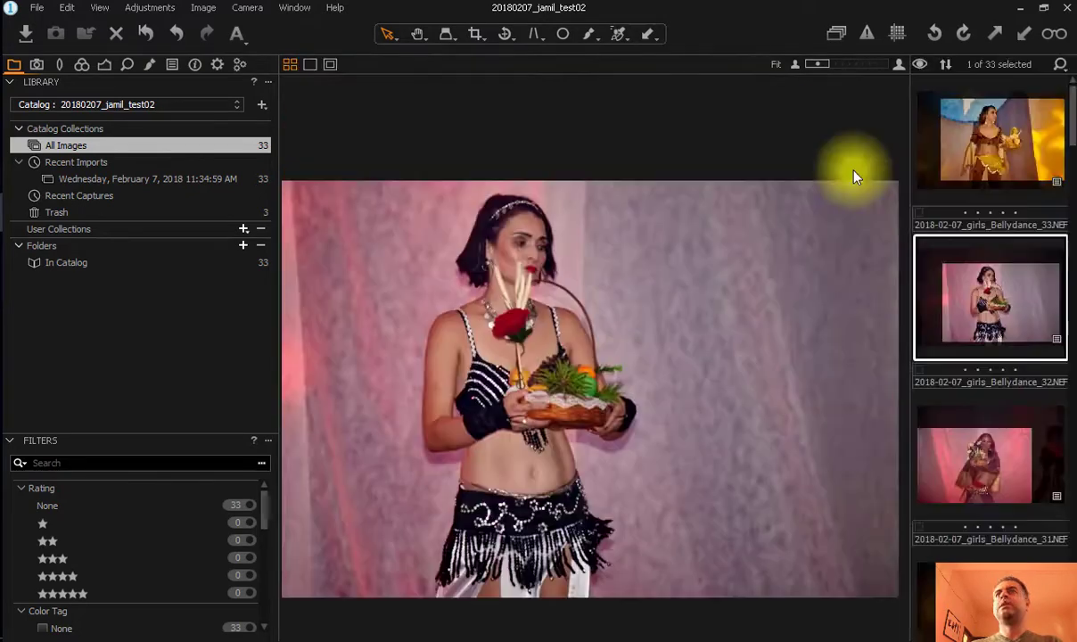
{"action": "left_click", "coordinate": [981, 174]}
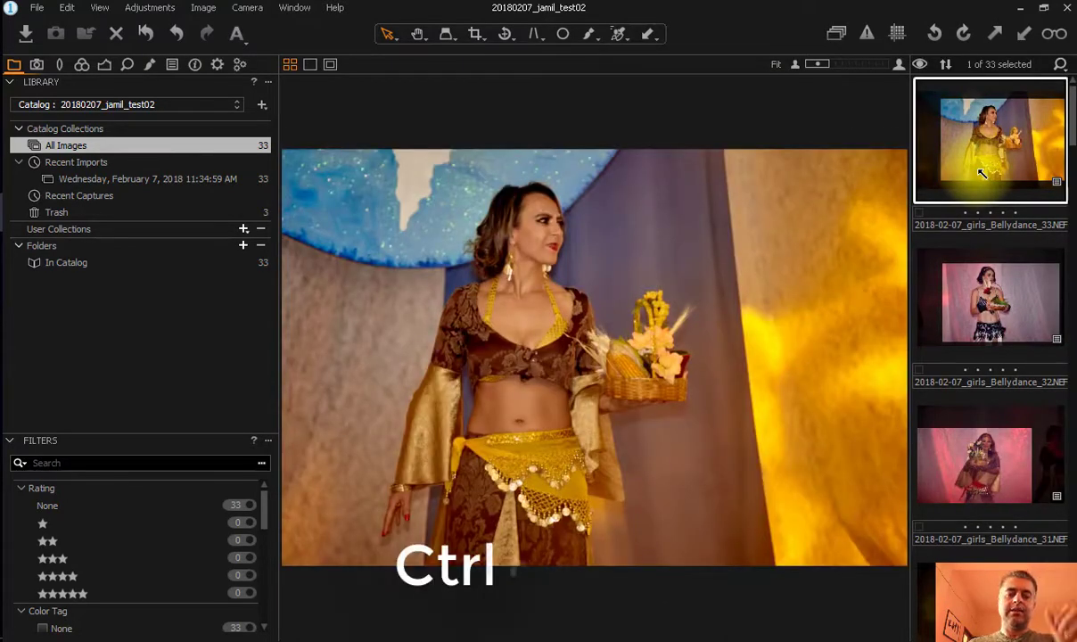
{"action": "key", "text": "ctrl+alt+v"}
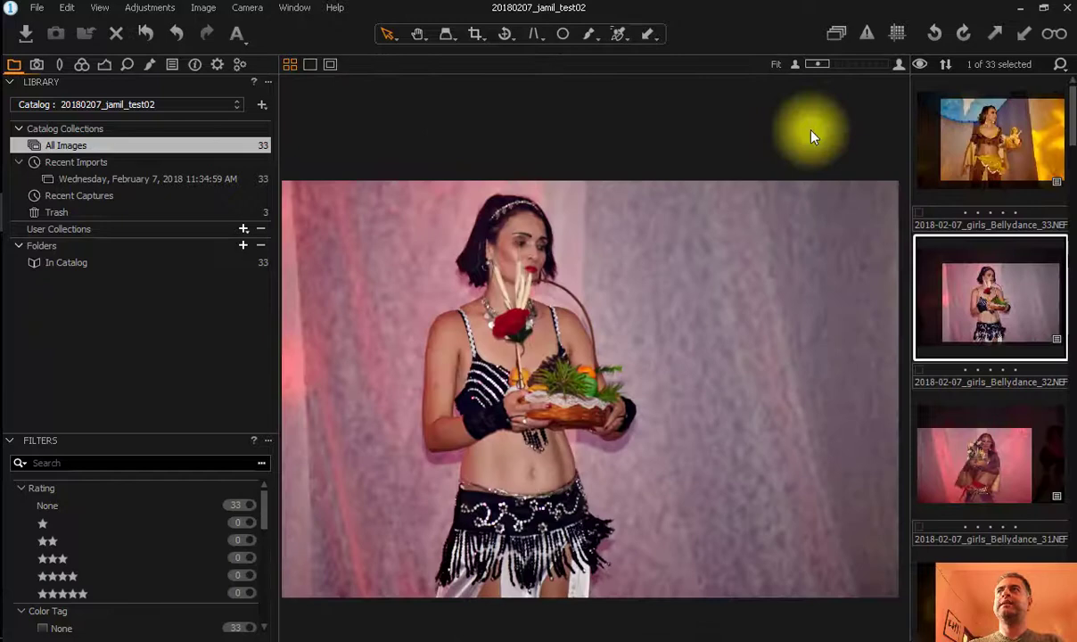
{"action": "left_click", "coordinate": [1051, 97]}
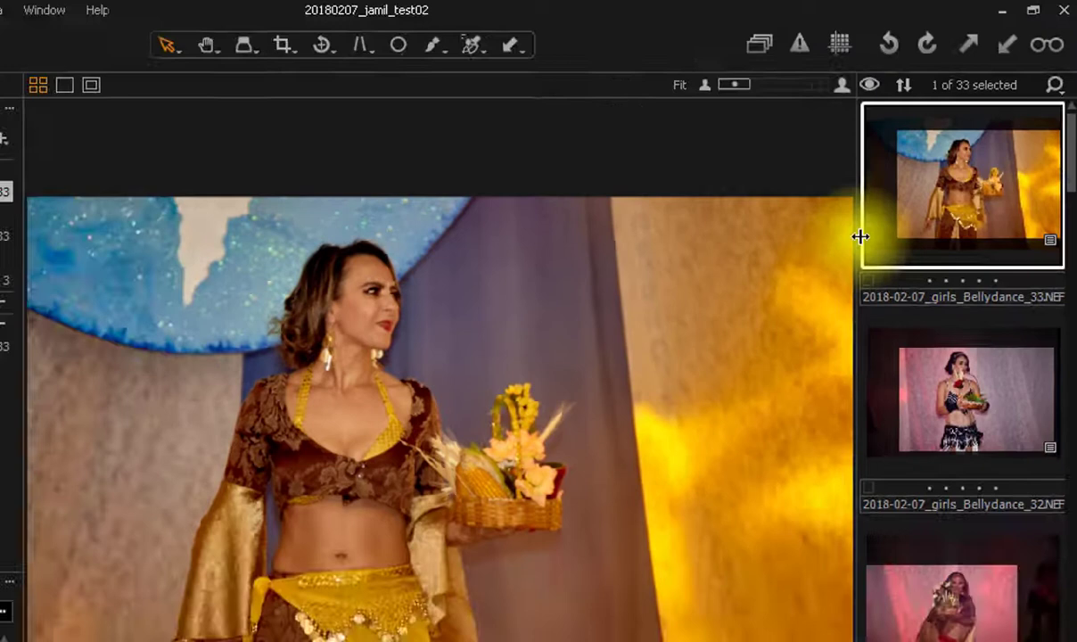
Widen the browser panel with two leftward drags and switch it to Filmstrip mode.
{"action": "left_click_drag", "start_coordinate": [859, 237], "coordinate": [705, 238]}
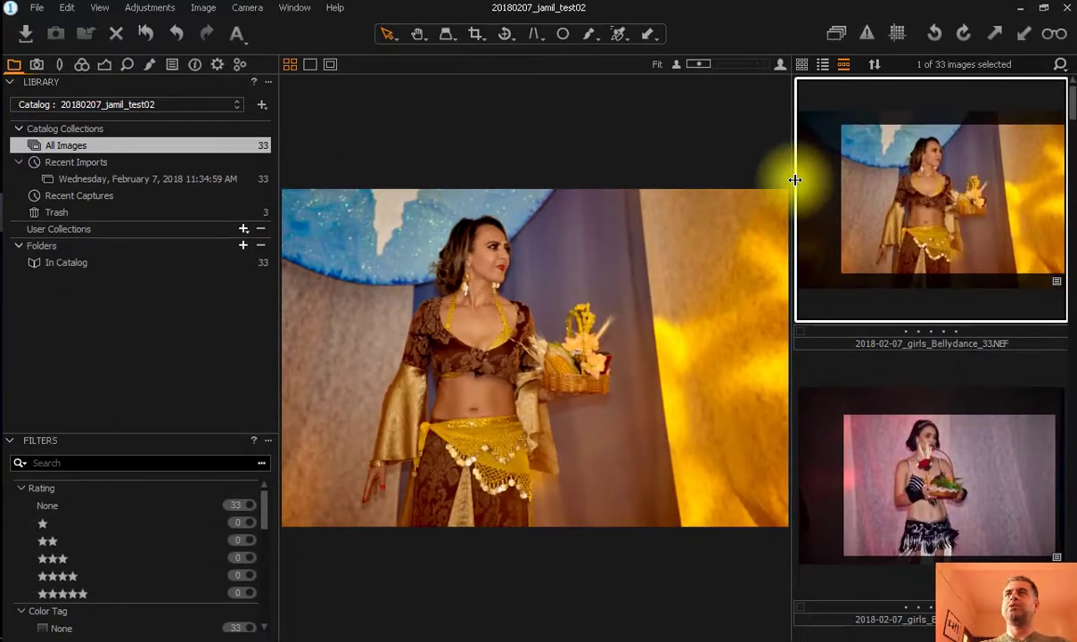
{"action": "left_click_drag", "start_coordinate": [794, 180], "coordinate": [738, 184]}
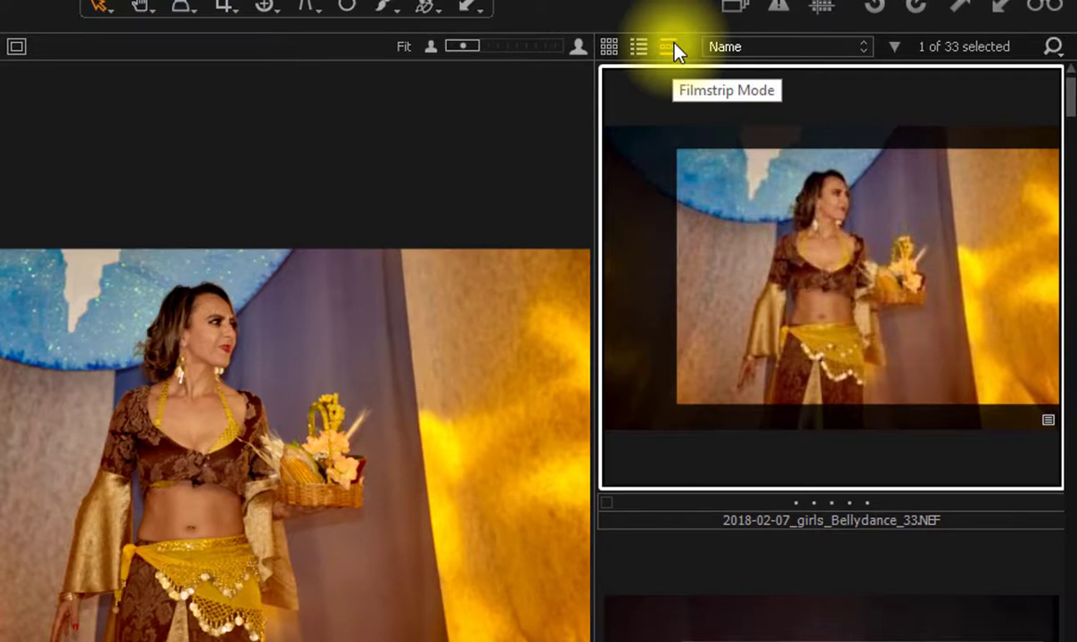
{"action": "left_click", "coordinate": [674, 50]}
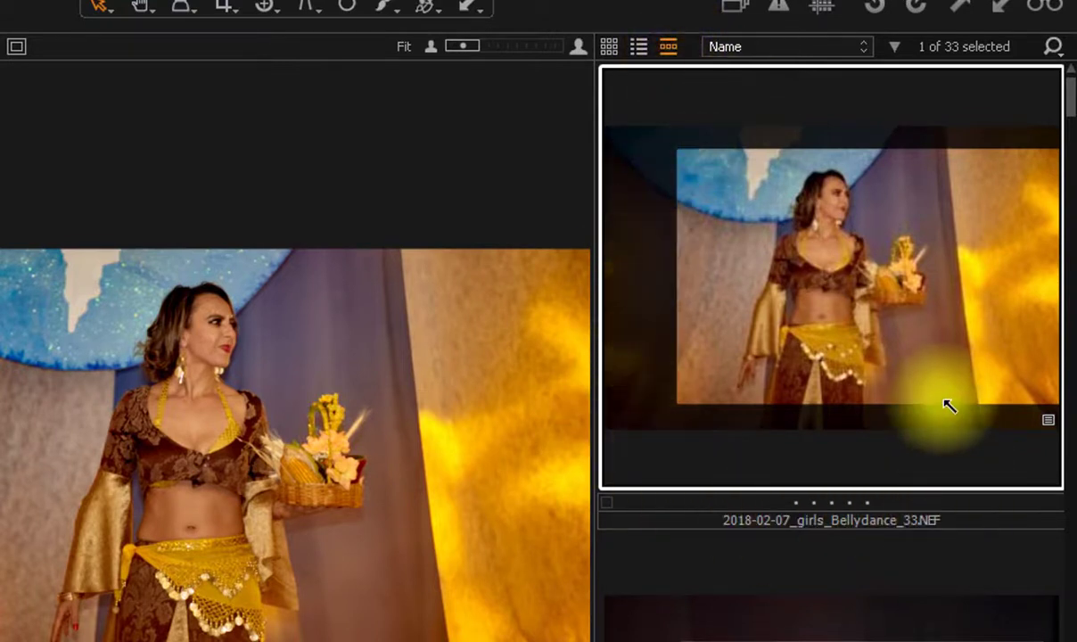
In a widened List mode browser, give the first photo a Red colour tag.
{"action": "left_click", "coordinate": [638, 46]}
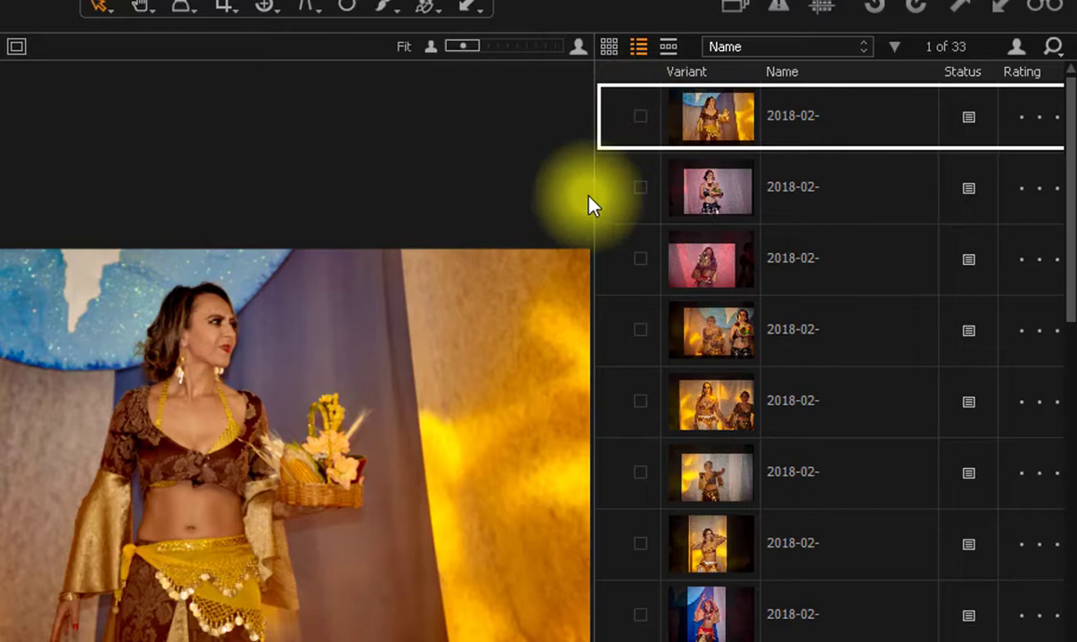
{"action": "left_click_drag", "start_coordinate": [596, 192], "coordinate": [255, 227]}
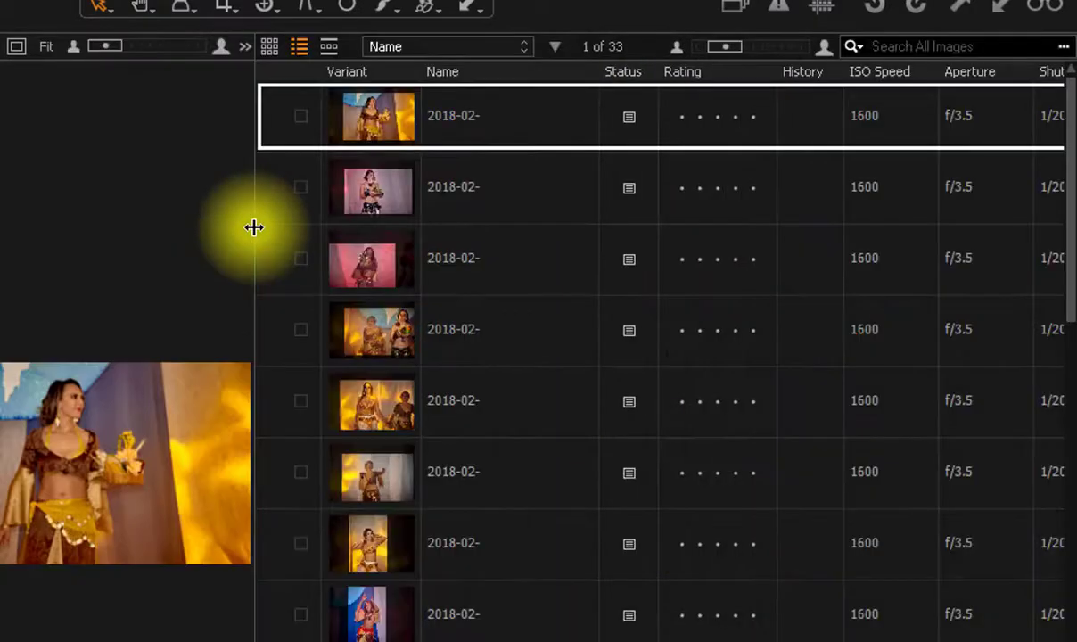
{"action": "left_click", "coordinate": [303, 117]}
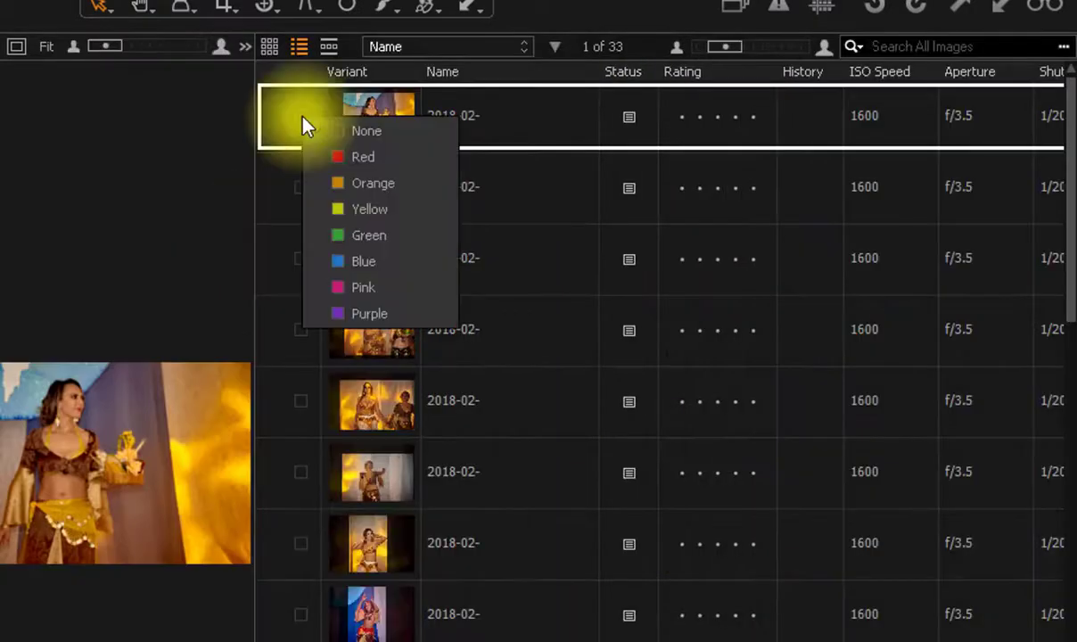
{"action": "left_click", "coordinate": [359, 156]}
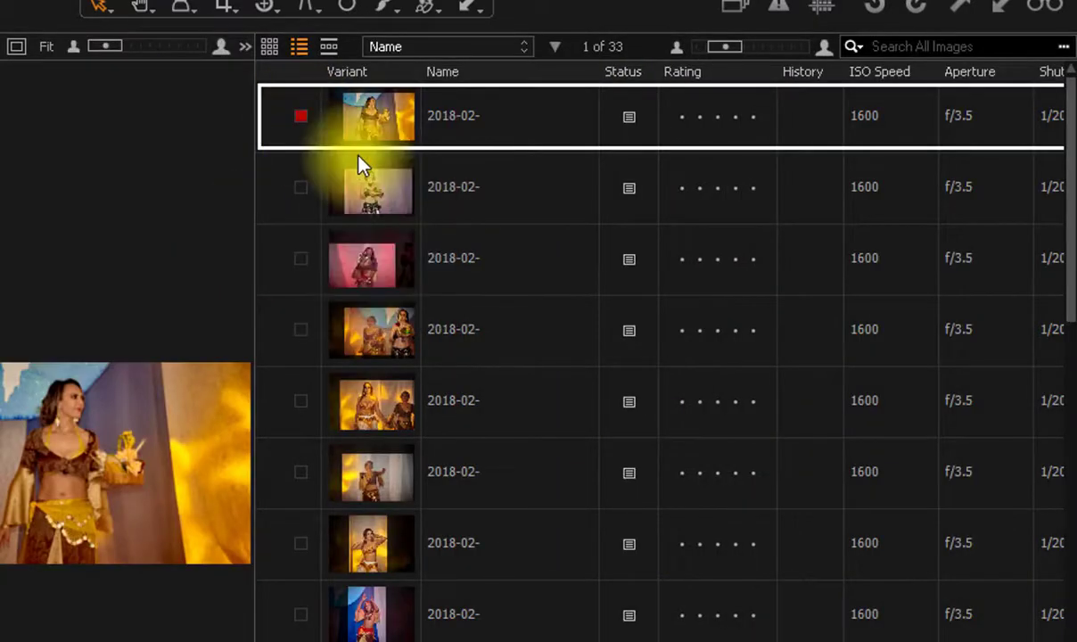
Rate the first photo one star and return the browser to Grid mode.
{"action": "left_click", "coordinate": [715, 118]}
{"action": "left_click", "coordinate": [680, 117]}
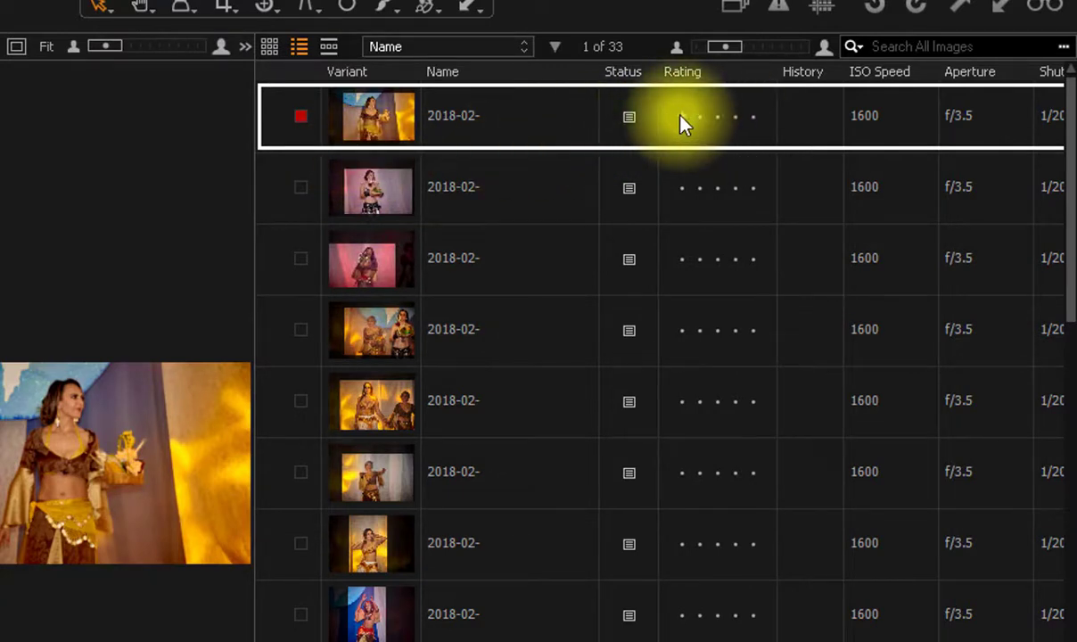
{"action": "left_click", "coordinate": [682, 118]}
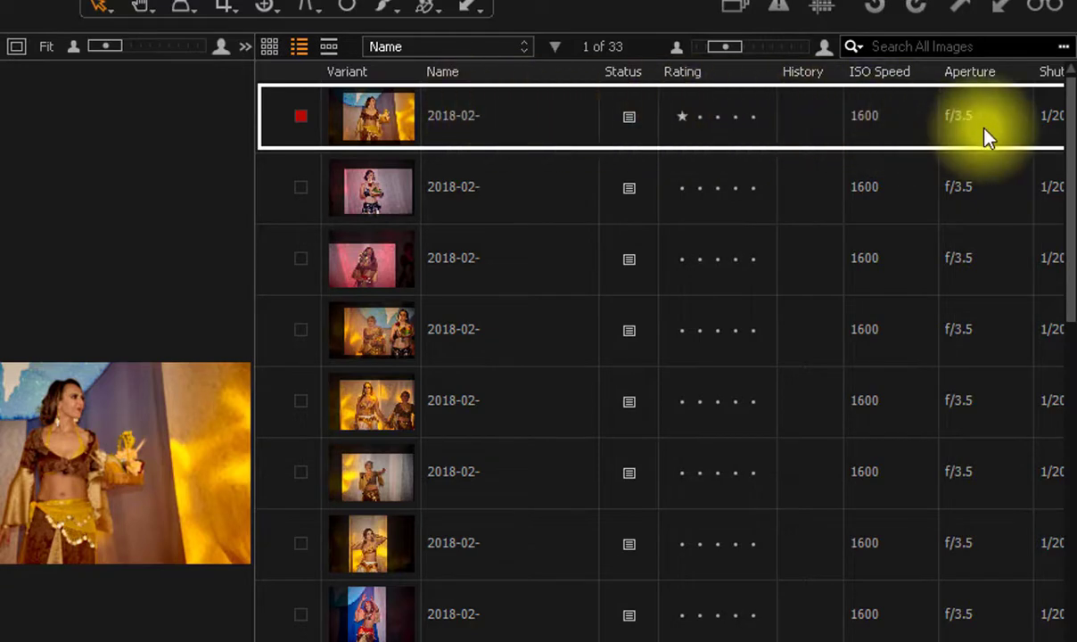
{"action": "left_click", "coordinate": [272, 48]}
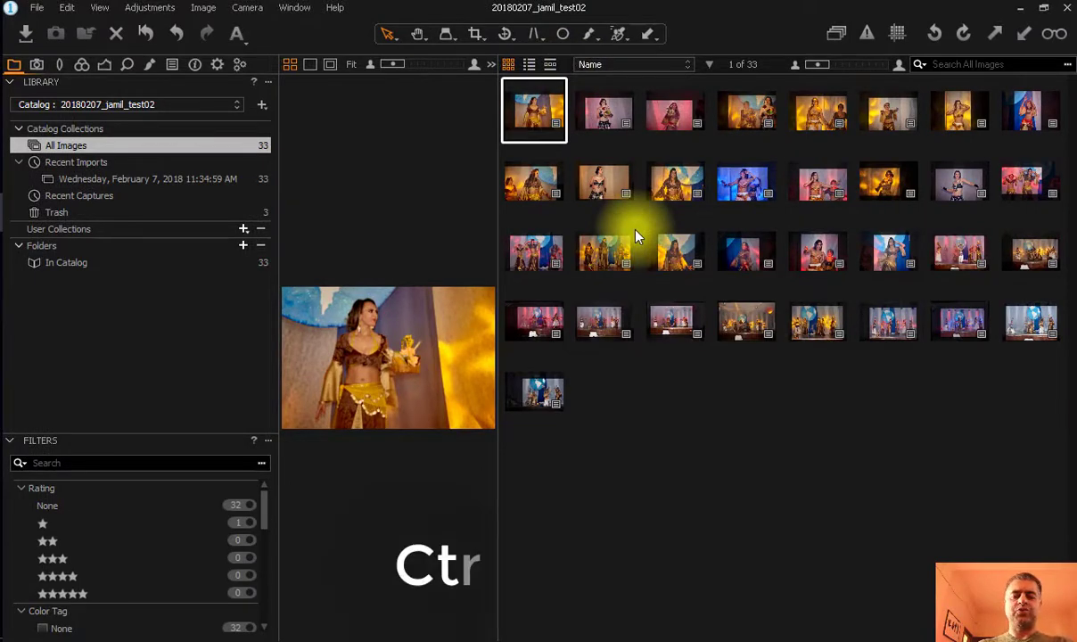
{"action": "key", "text": "ctrl+alt+v"}
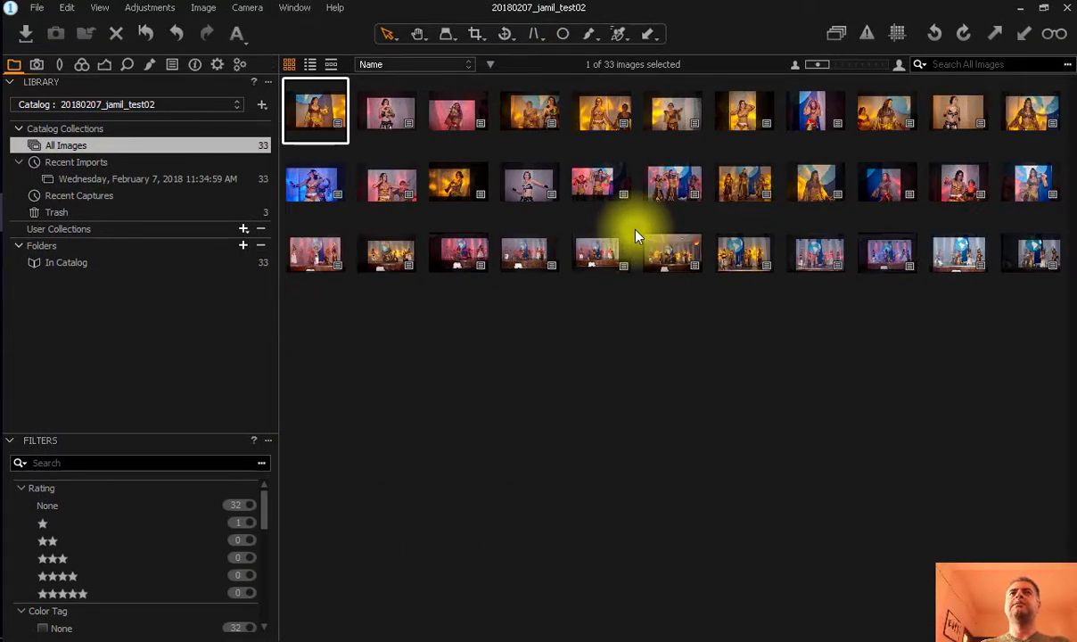
{"action": "double_click", "coordinate": [312, 107]}
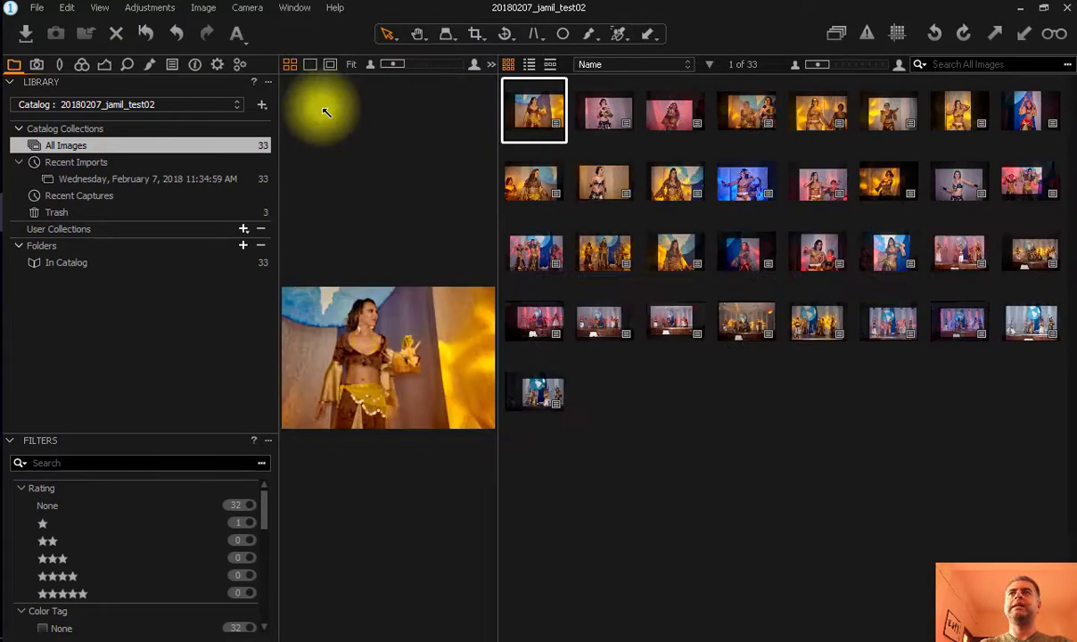
{"action": "left_click", "coordinate": [552, 64]}
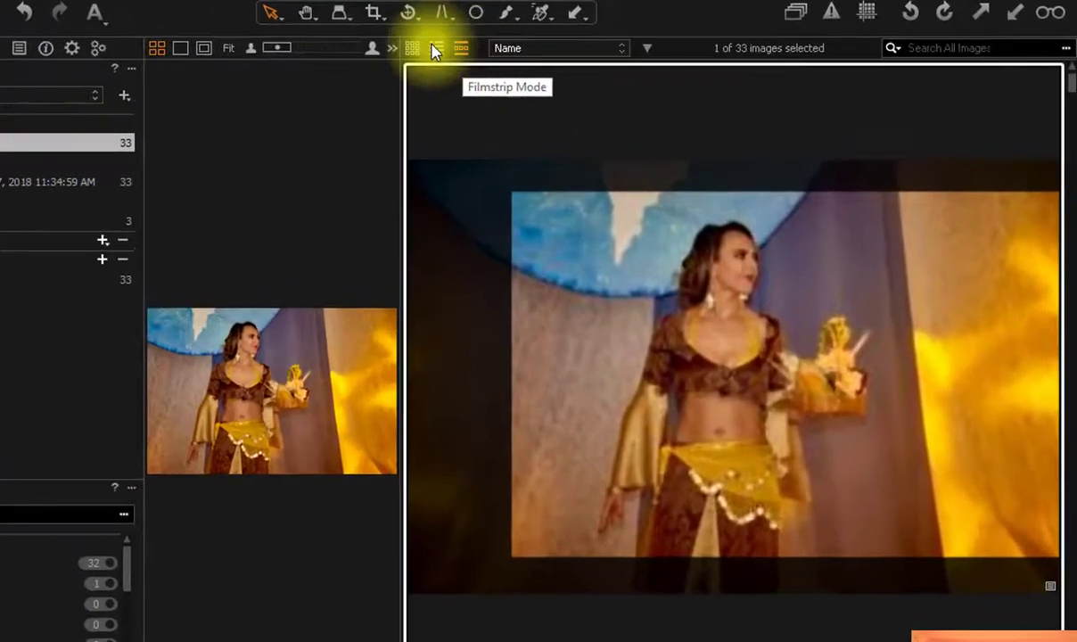
{"action": "left_click", "coordinate": [412, 48]}
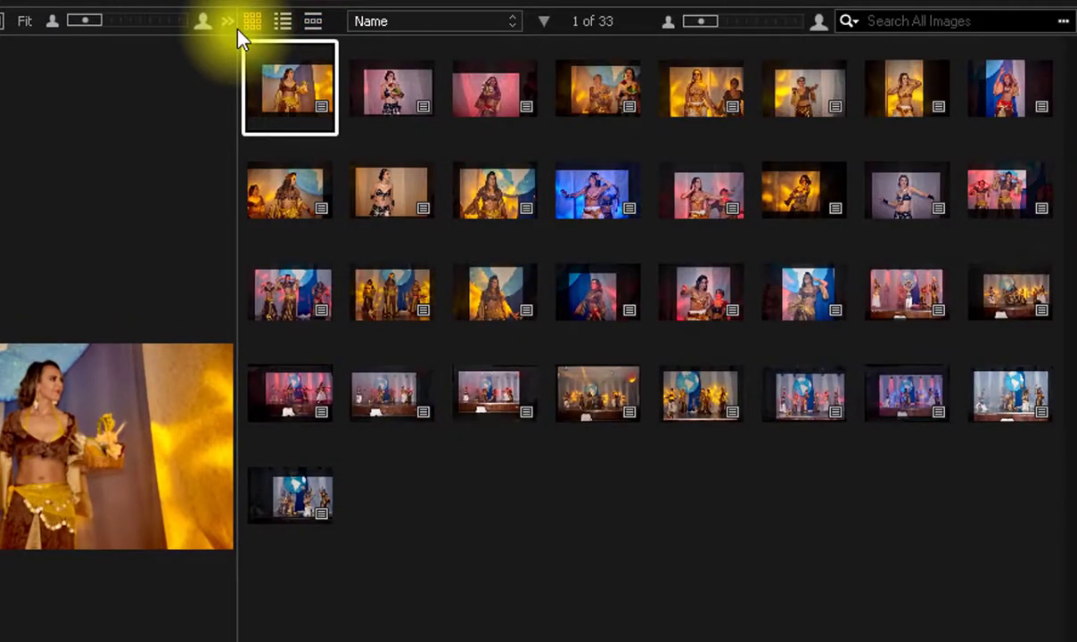
{"action": "left_click", "coordinate": [943, 22]}
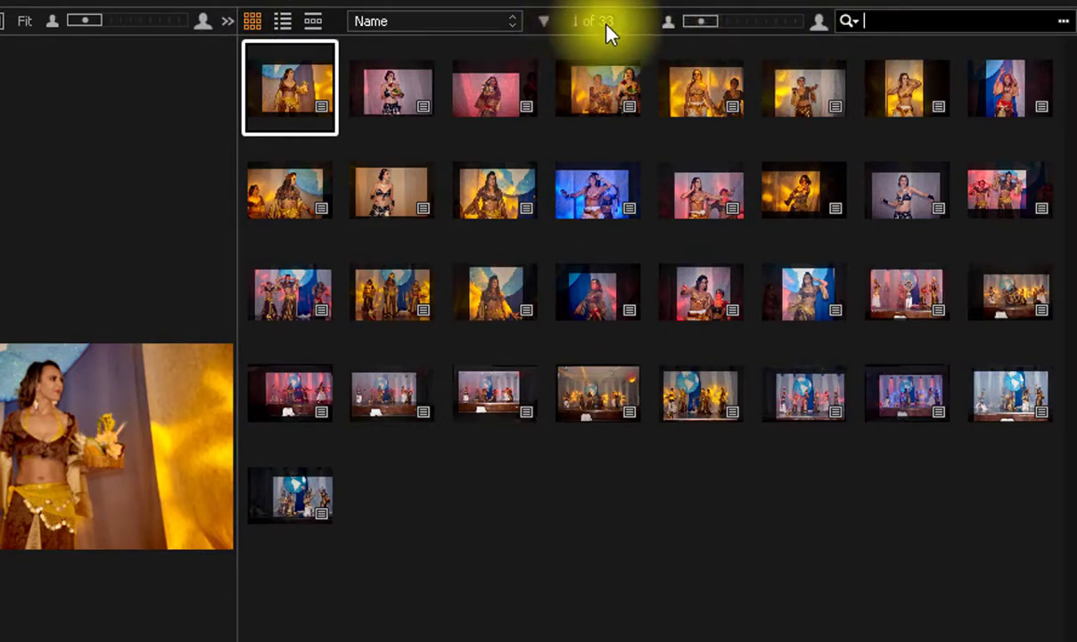
Sort the thumbnails by Date, then Color Tag, and finally Name.
{"action": "left_click", "coordinate": [436, 24]}
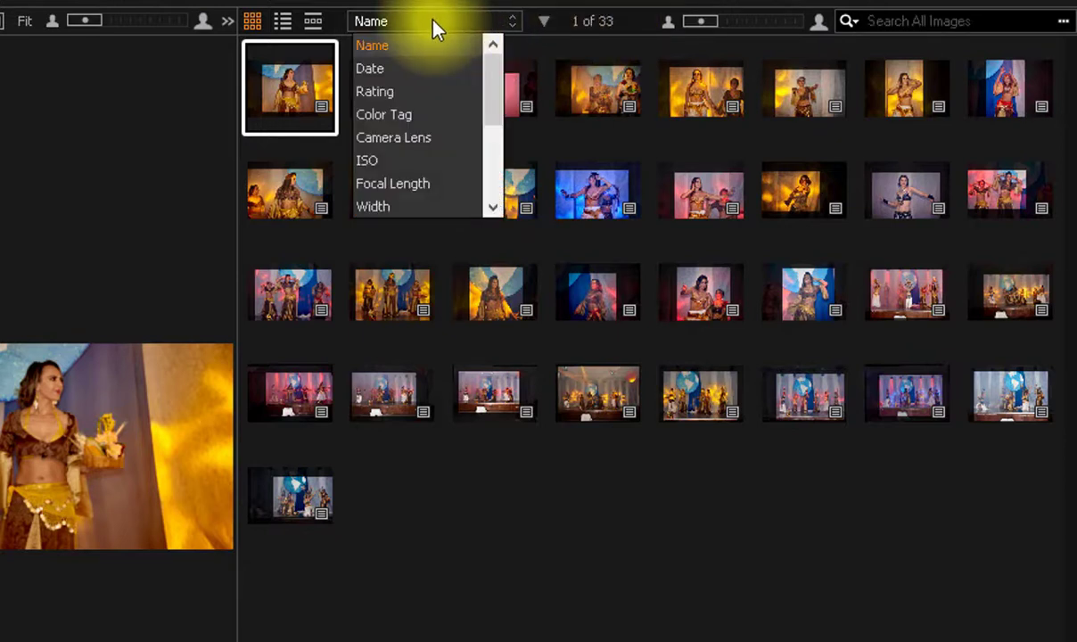
{"action": "left_click", "coordinate": [383, 70]}
{"action": "left_click", "coordinate": [382, 20]}
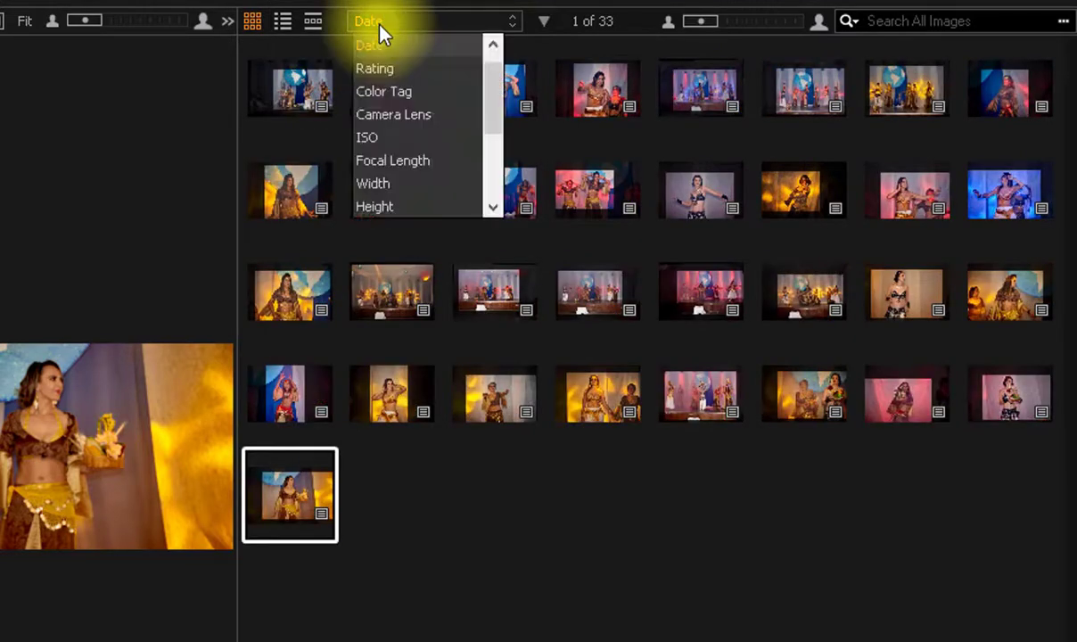
{"action": "left_click", "coordinate": [404, 92]}
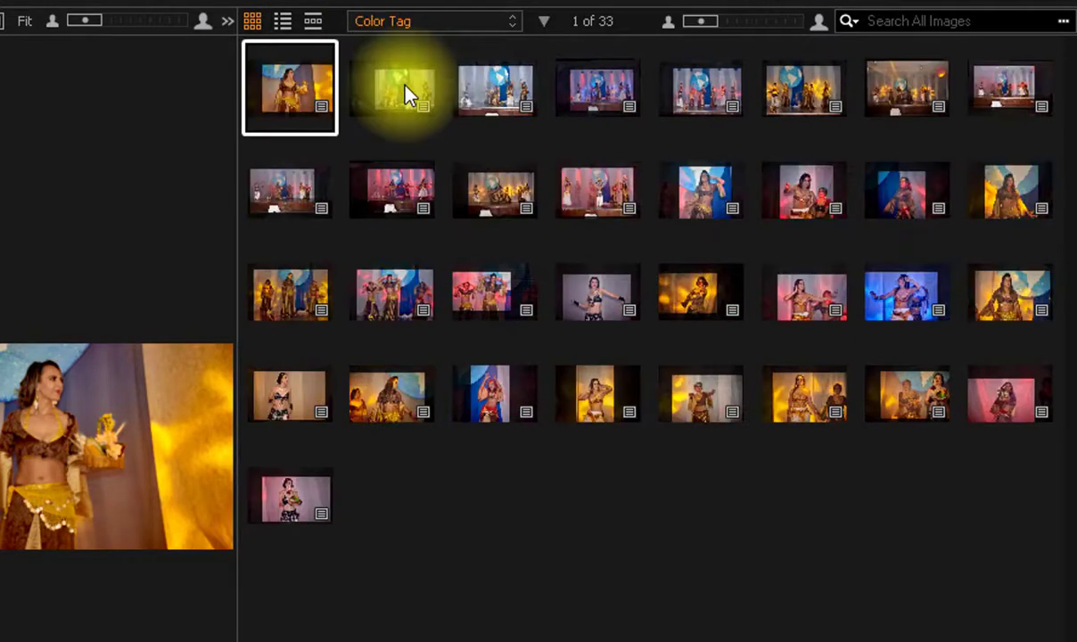
{"action": "left_click", "coordinate": [398, 20]}
{"action": "scroll", "coordinate": [486, 62], "scroll_direction": "up", "scroll_amount": 1}
{"action": "left_click", "coordinate": [374, 45]}
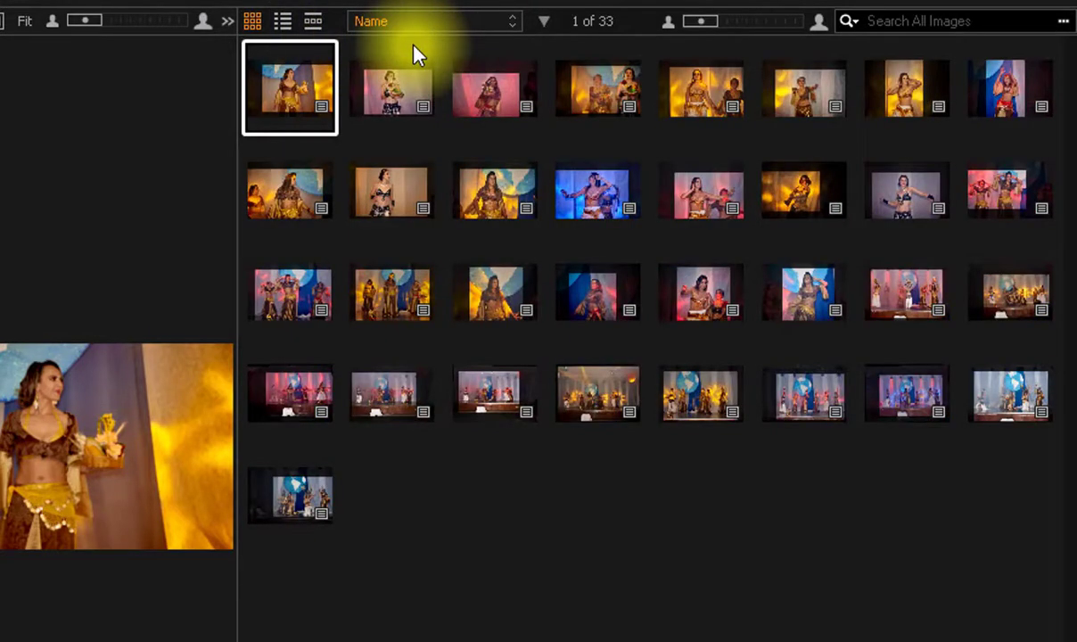
Toggle the sort direction four times so it ends back at the original order.
{"action": "left_click", "coordinate": [543, 22]}
{"action": "left_click", "coordinate": [543, 22]}
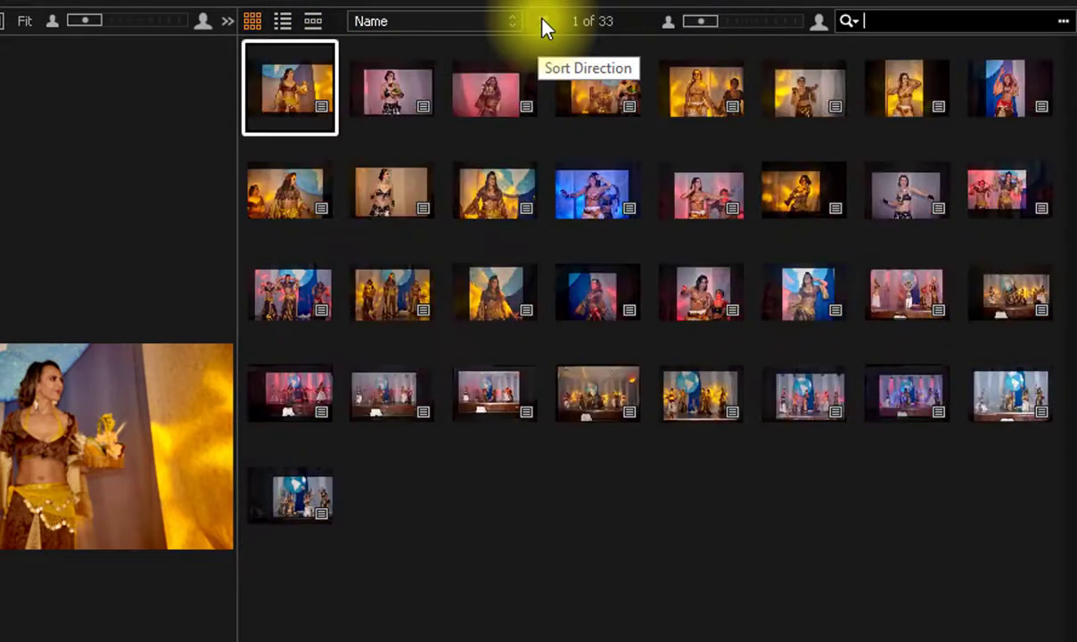
{"action": "left_click", "coordinate": [544, 23]}
{"action": "left_click", "coordinate": [544, 23]}
Enlarge the thumbnails to a single large one, then shrink them to eight per row and adjust the size slider.
{"action": "left_click", "coordinate": [820, 23]}
{"action": "left_click", "coordinate": [821, 25]}
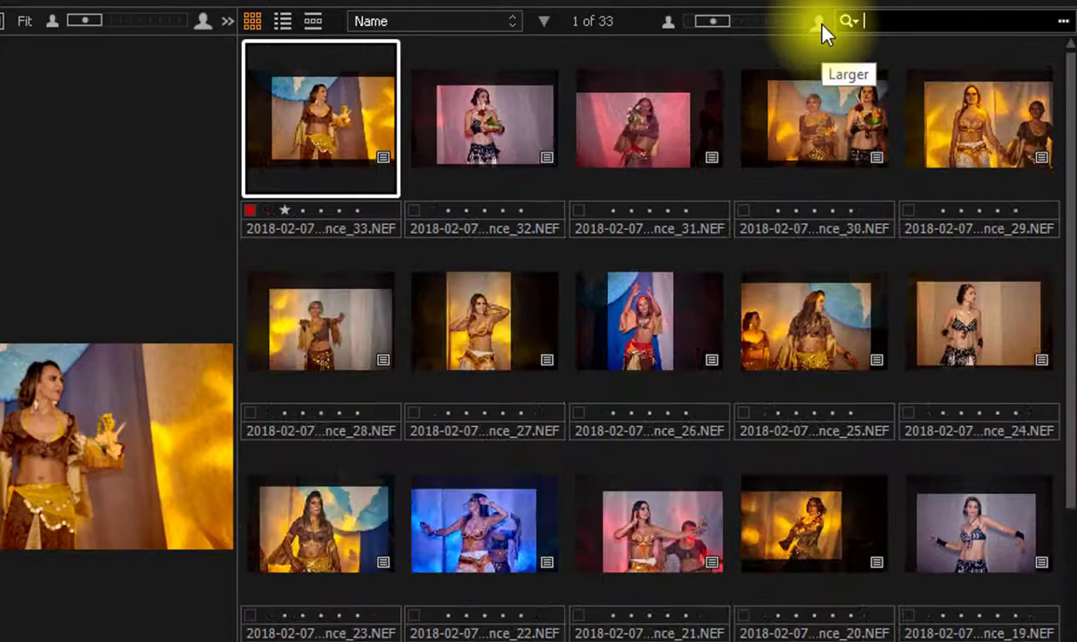
{"action": "left_click", "coordinate": [821, 25]}
{"action": "left_click", "coordinate": [821, 24]}
{"action": "left_click", "coordinate": [821, 25]}
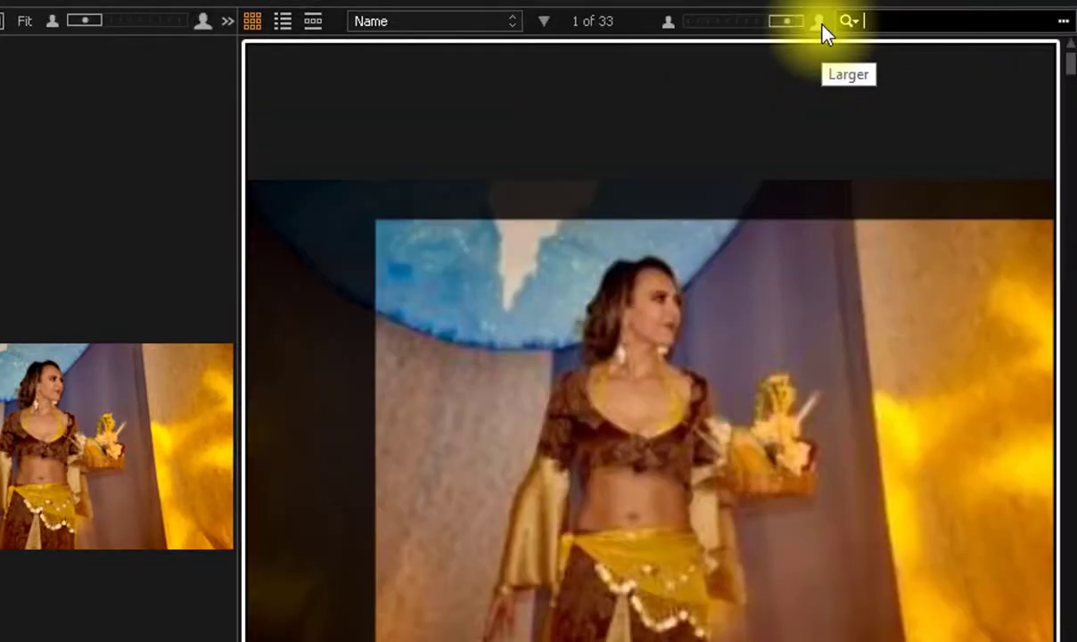
{"action": "left_click", "coordinate": [667, 25]}
{"action": "left_click", "coordinate": [666, 25]}
{"action": "left_click", "coordinate": [667, 25]}
{"action": "left_click", "coordinate": [667, 25]}
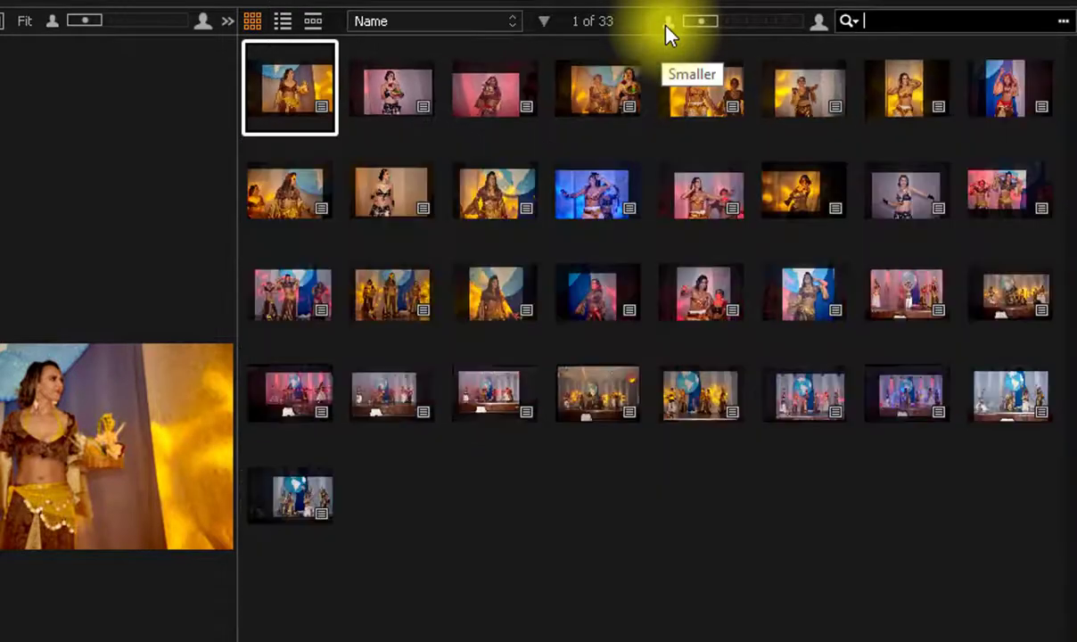
{"action": "left_click_drag", "start_coordinate": [700, 23], "coordinate": [700, 55]}
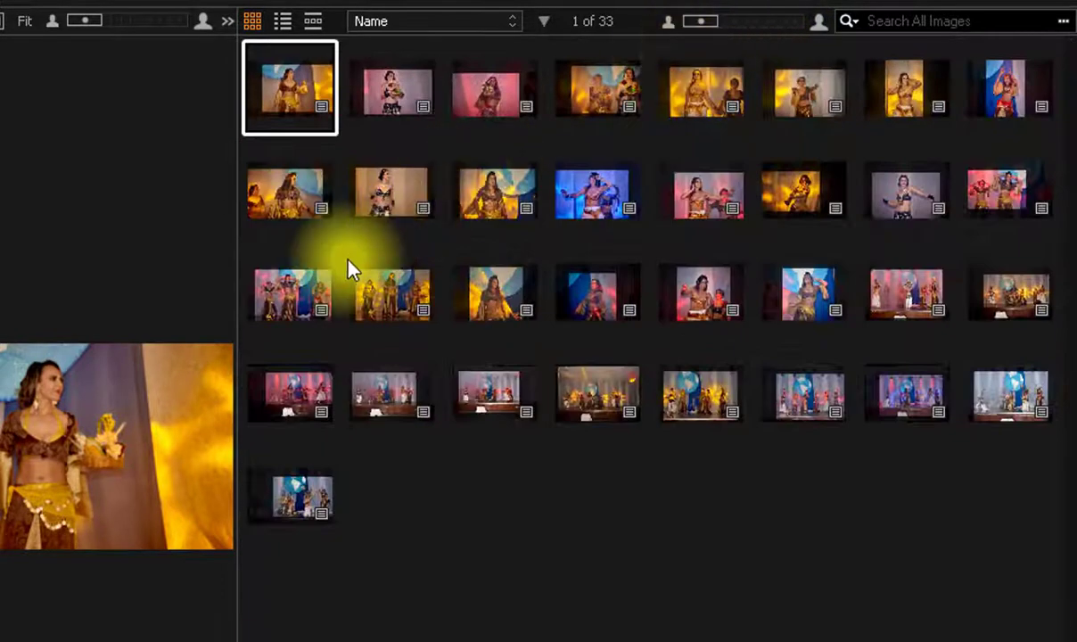
Widen the image preview and switch the browser to a single-column filmstrip.
{"action": "left_click_drag", "start_coordinate": [236, 250], "coordinate": [835, 236]}
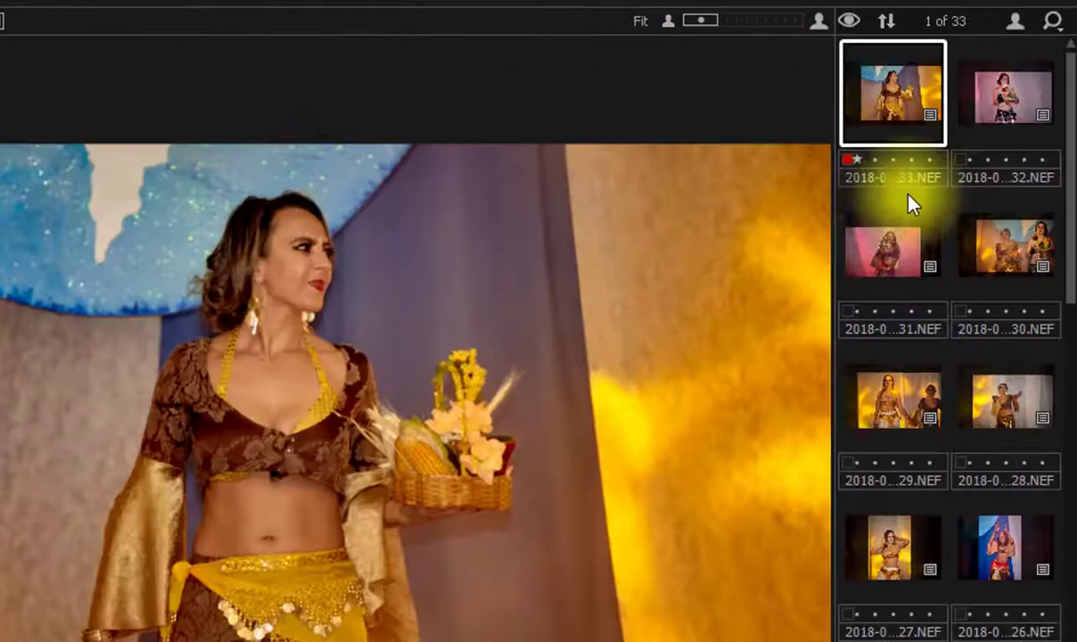
{"action": "left_click", "coordinate": [851, 22]}
{"action": "left_click", "coordinate": [950, 49]}
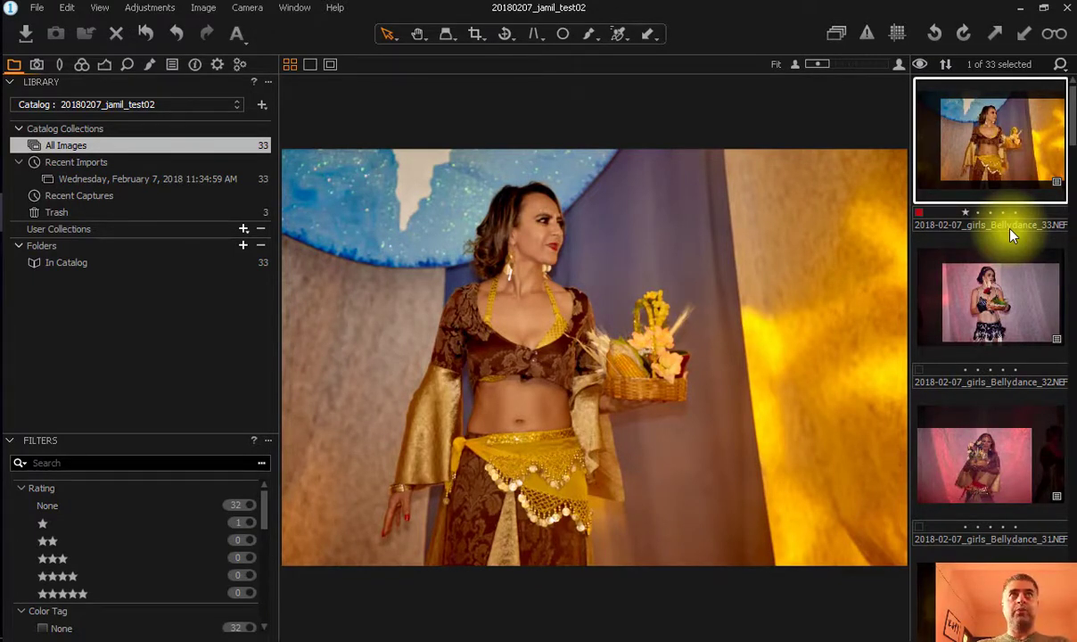
{"action": "left_click", "coordinate": [973, 293]}
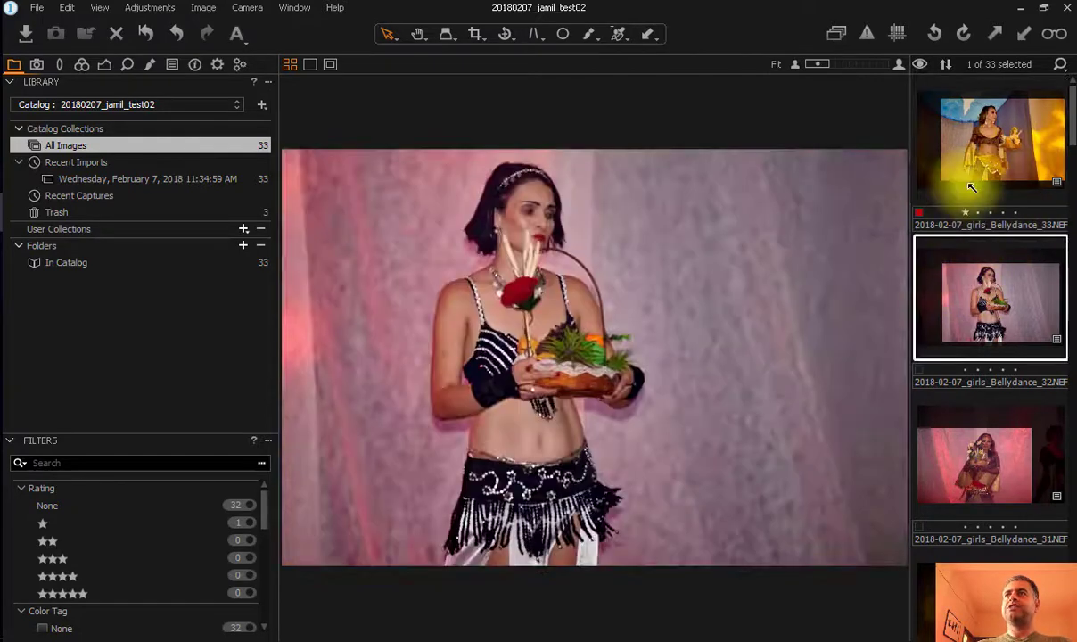
{"action": "left_click", "coordinate": [969, 158]}
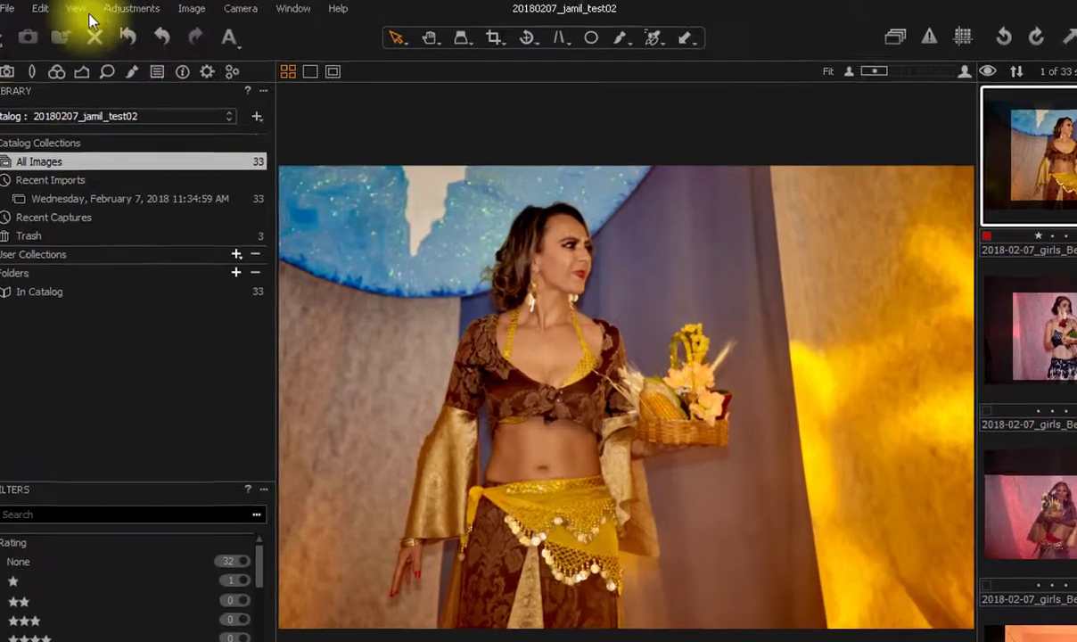
{"action": "left_click", "coordinate": [100, 8]}
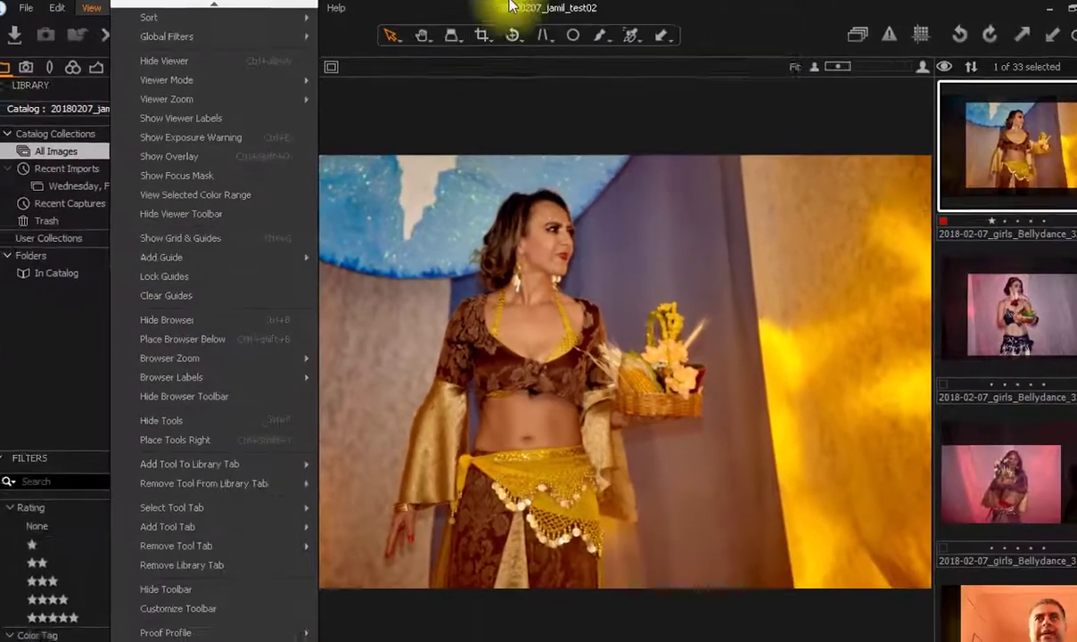
{"action": "left_click", "coordinate": [969, 42]}
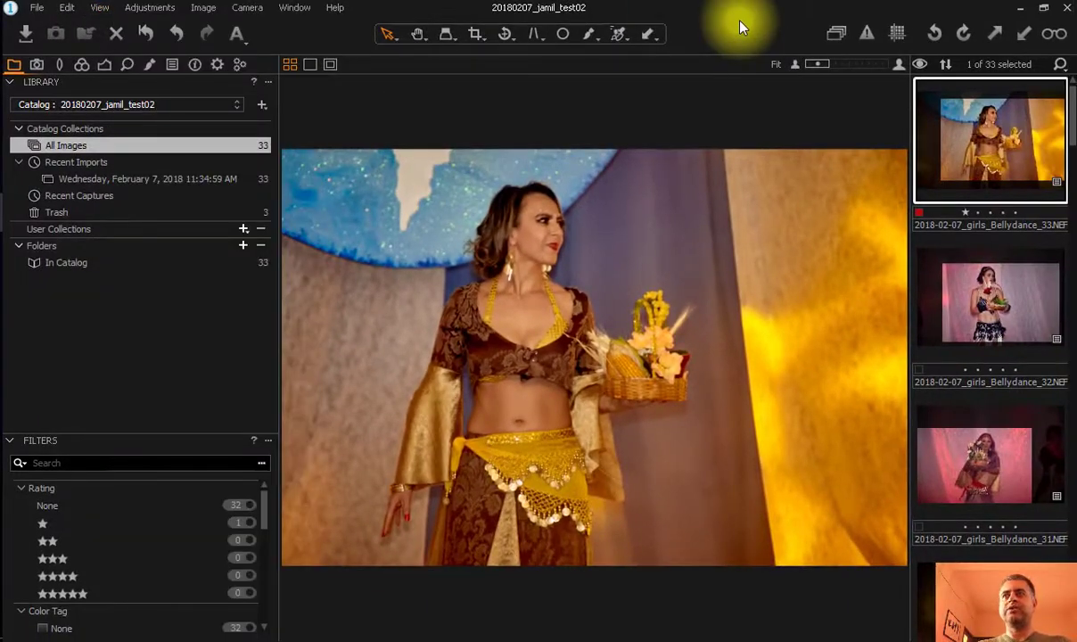
Hide and restore the thumbnail strip, then select all 33 images and deselect them.
{"action": "key", "text": "ctrl+b"}
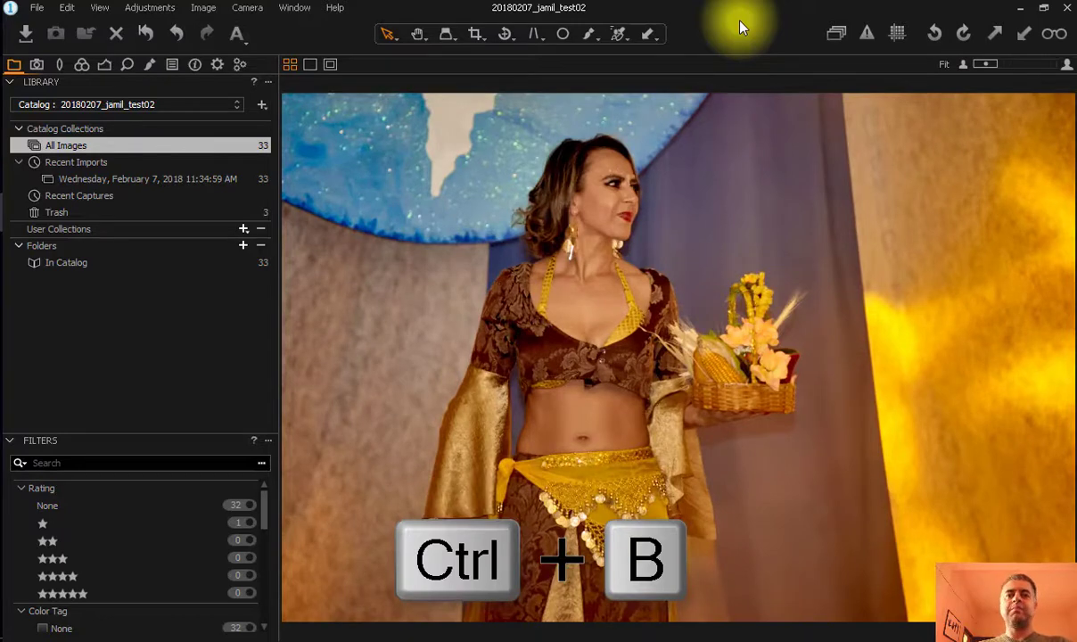
{"action": "key", "text": "ctrl+b"}
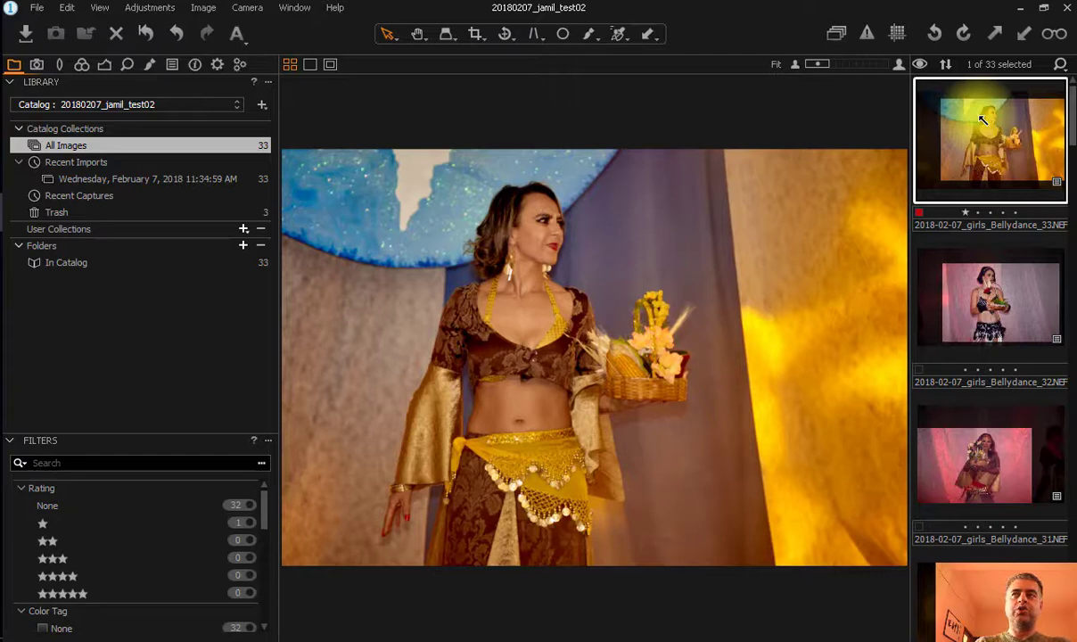
{"action": "key", "text": "ctrl+a"}
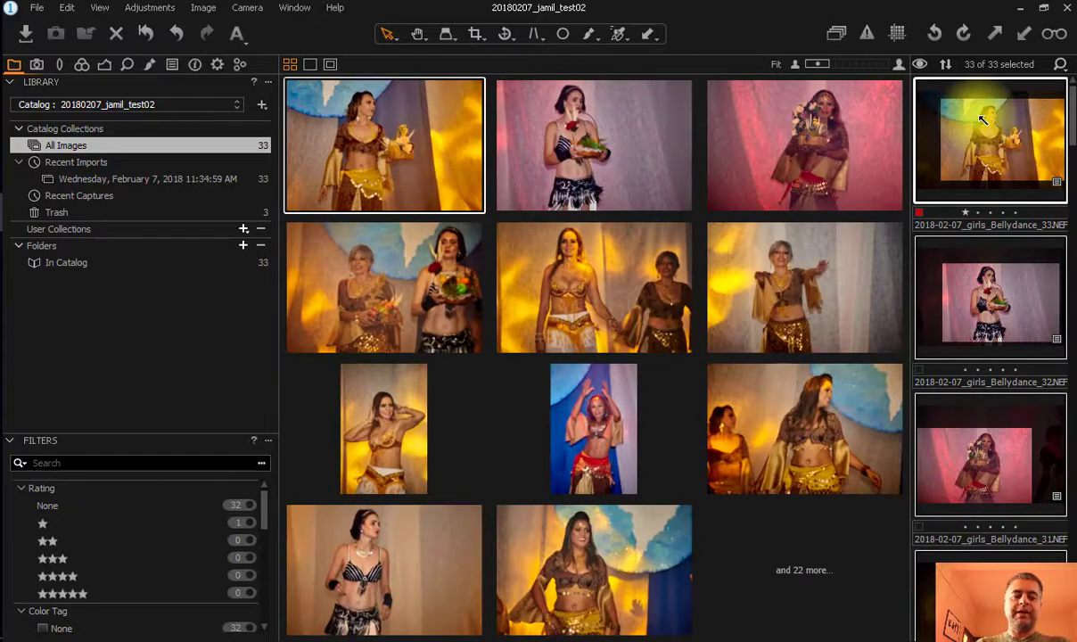
{"action": "key", "text": "ctrl+d"}
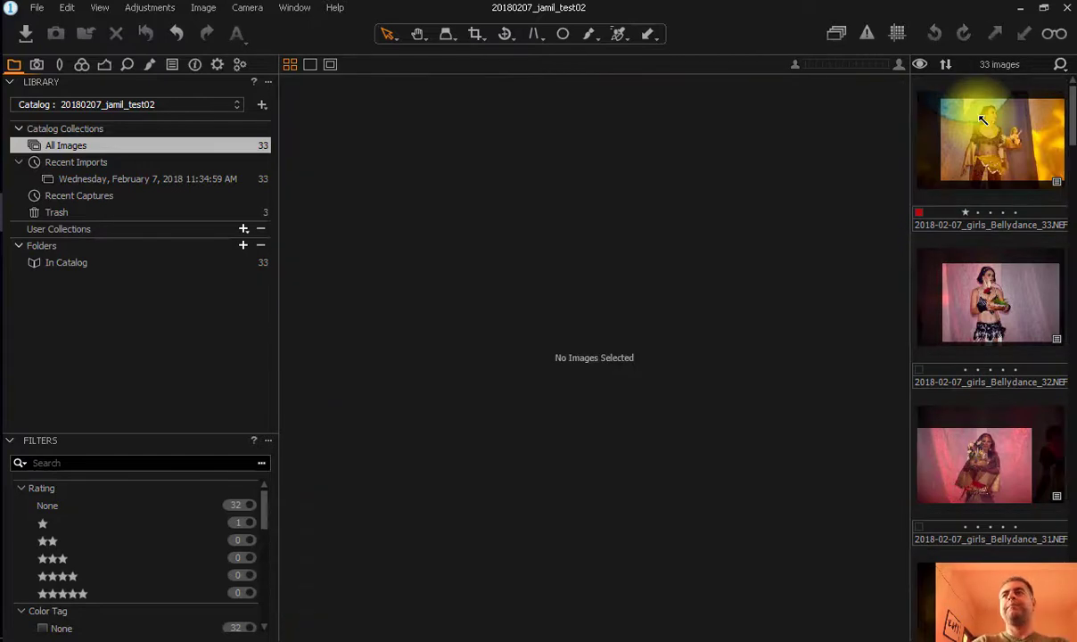
Select the first three photos, then only the two-dancer photo, and switch to the grid-only layout.
{"action": "left_click", "coordinate": [978, 473]}
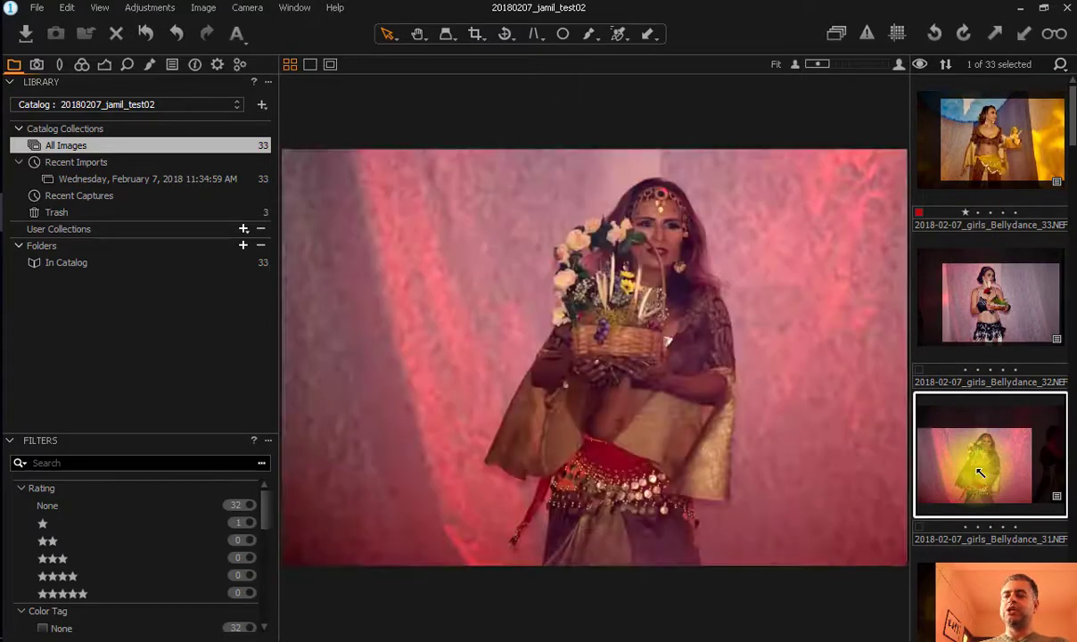
{"action": "left_click", "coordinate": [985, 147], "text": "shift"}
{"action": "left_click", "coordinate": [989, 606]}
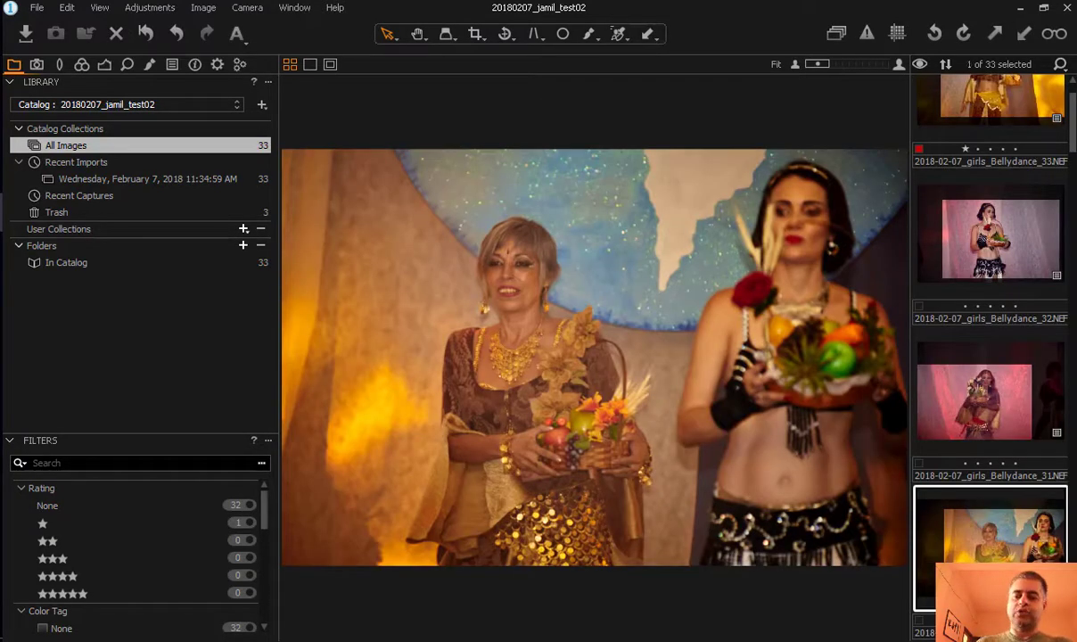
{"action": "key", "text": "ctrl+shift+b"}
{"action": "key", "text": "ctrl+alt+v"}
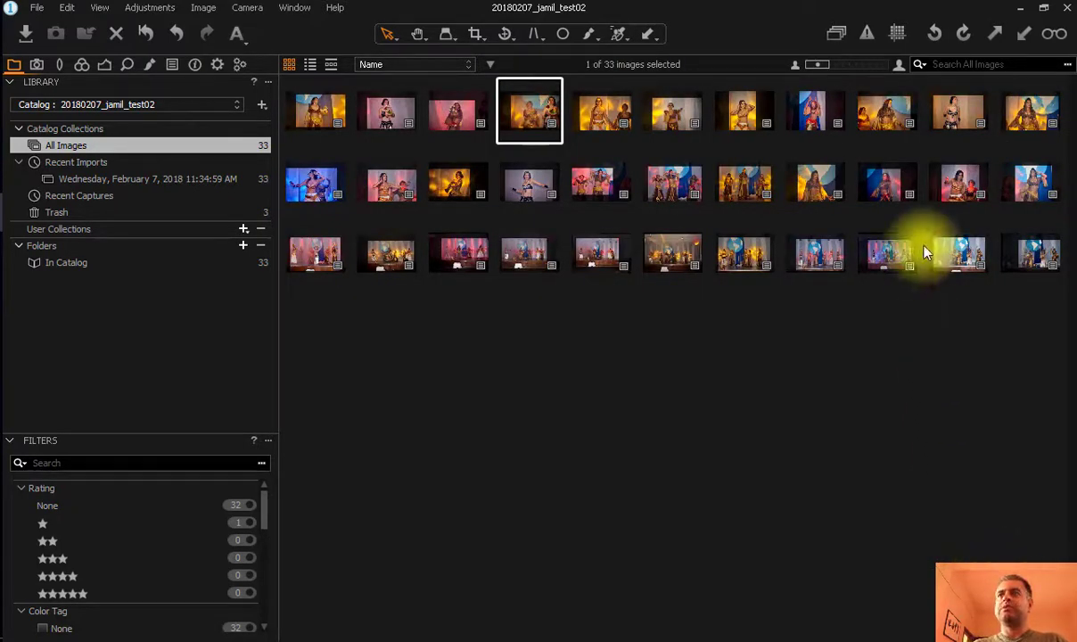
Open the globe stage photo, navigate the filmstrip with Home, End, Page Up and Page Down, then show image 33.
{"action": "double_click", "coordinate": [958, 251]}
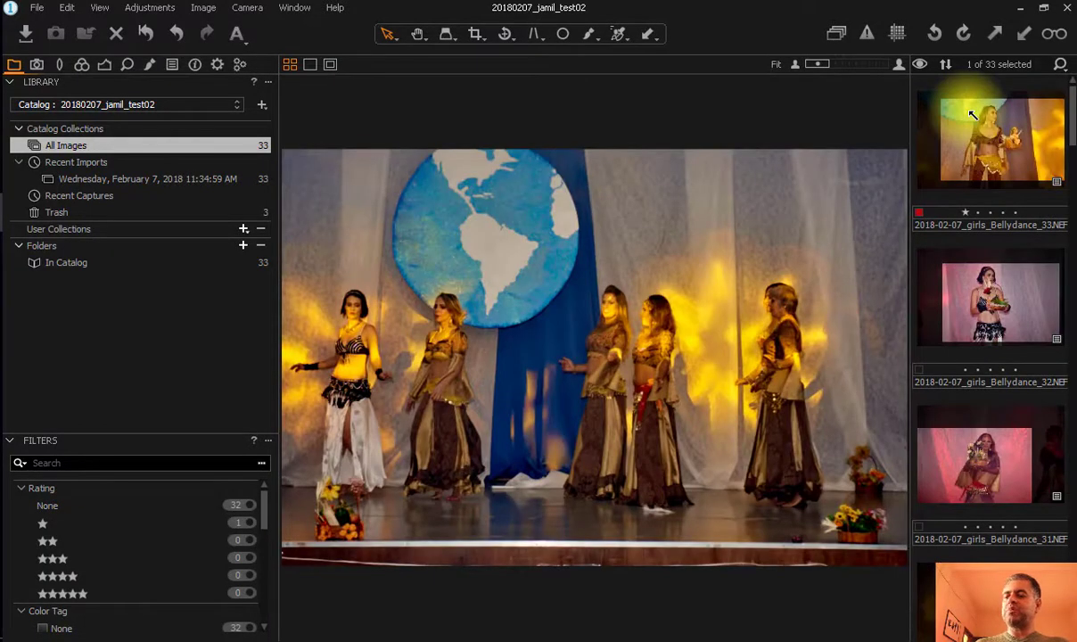
{"action": "key", "text": "Home"}
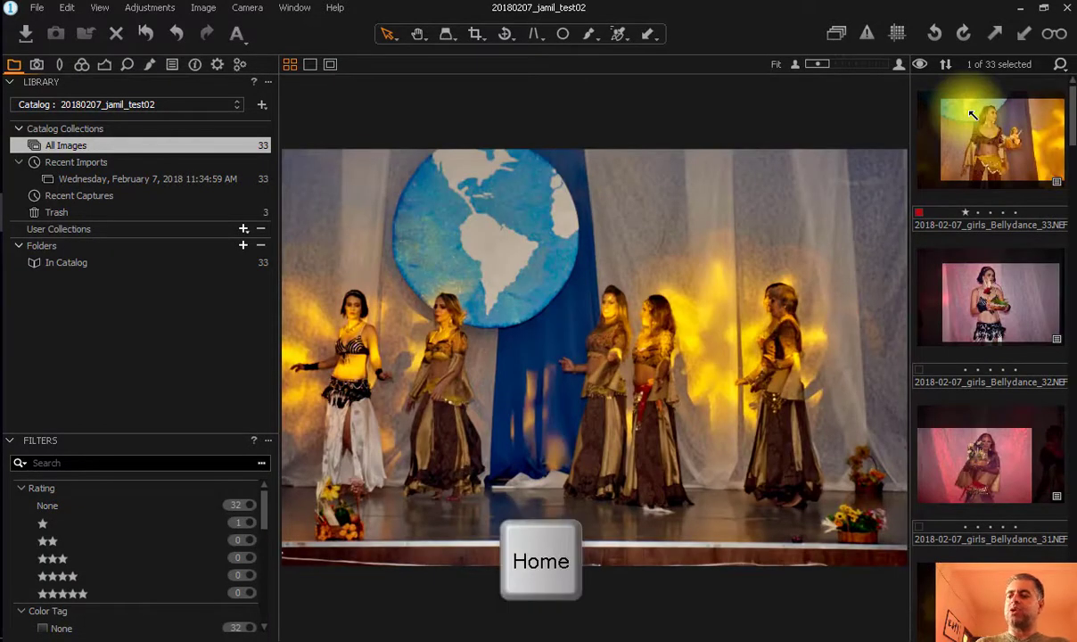
{"action": "key", "text": "End"}
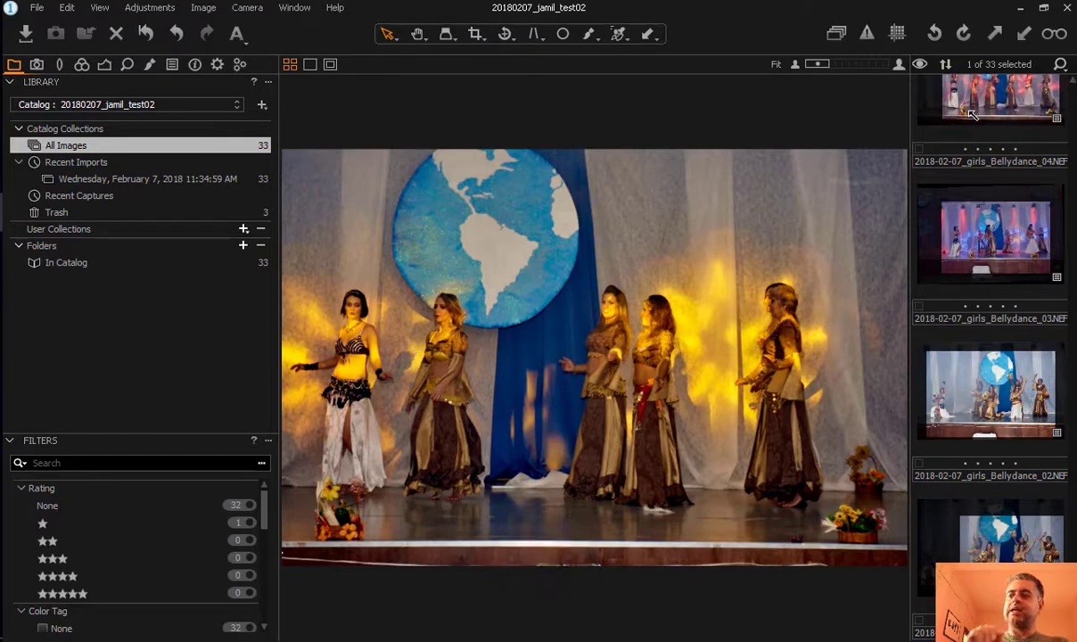
{"action": "key", "text": "Page_Up"}
{"action": "key", "text": "Page_Up"}
{"action": "key", "text": "Page_Up"}
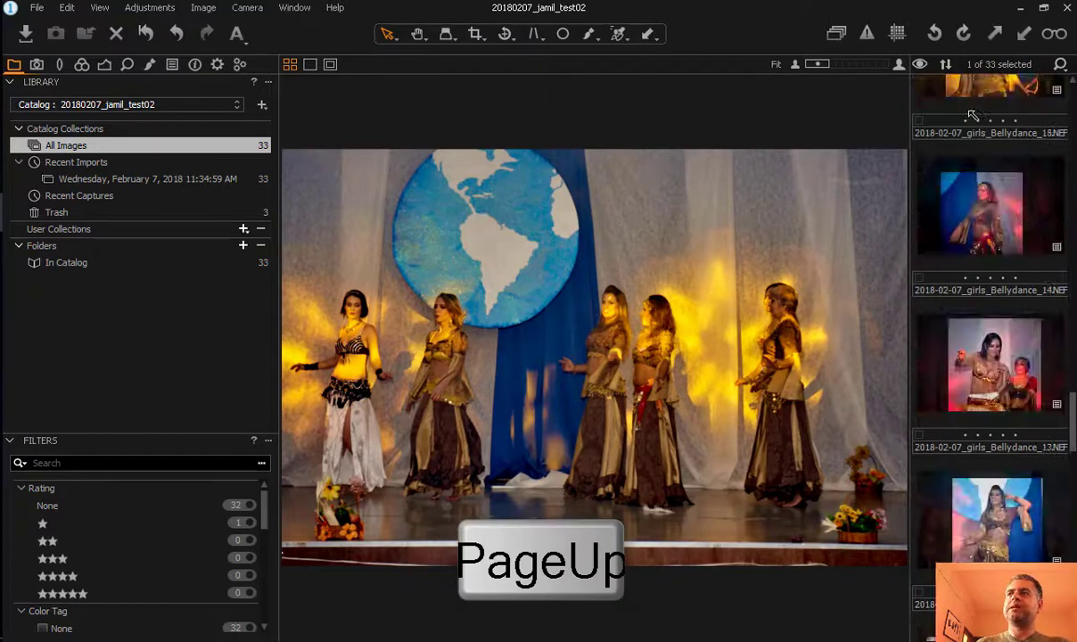
{"action": "key", "text": "Page_Down"}
{"action": "key", "text": "Page_Down"}
{"action": "key", "text": "Page_Down"}
{"action": "key", "text": "Page_Down"}
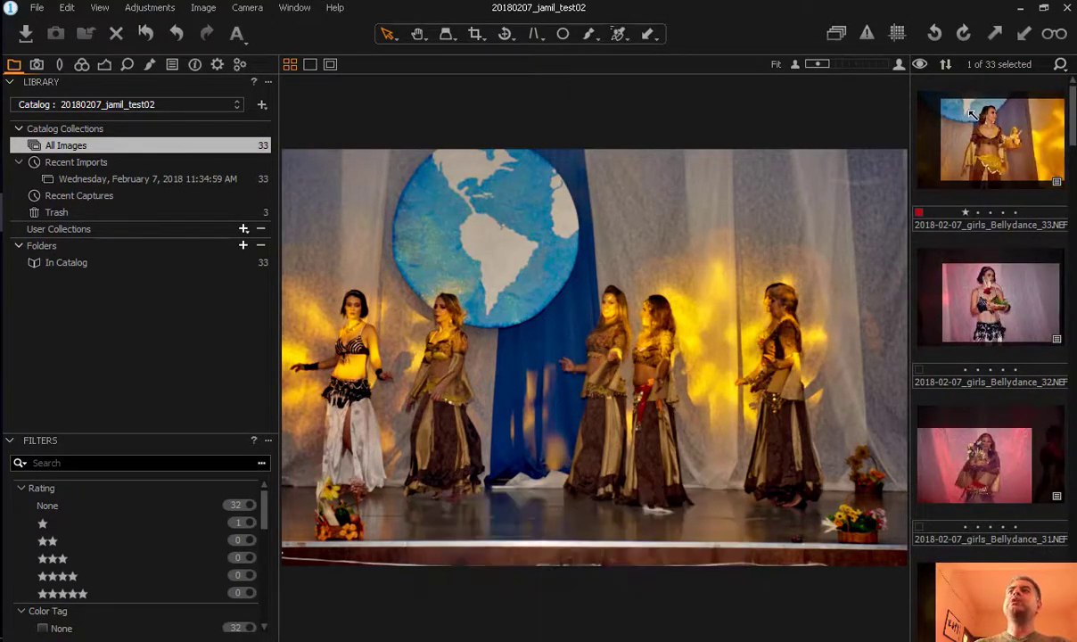
{"action": "left_click", "coordinate": [972, 114]}
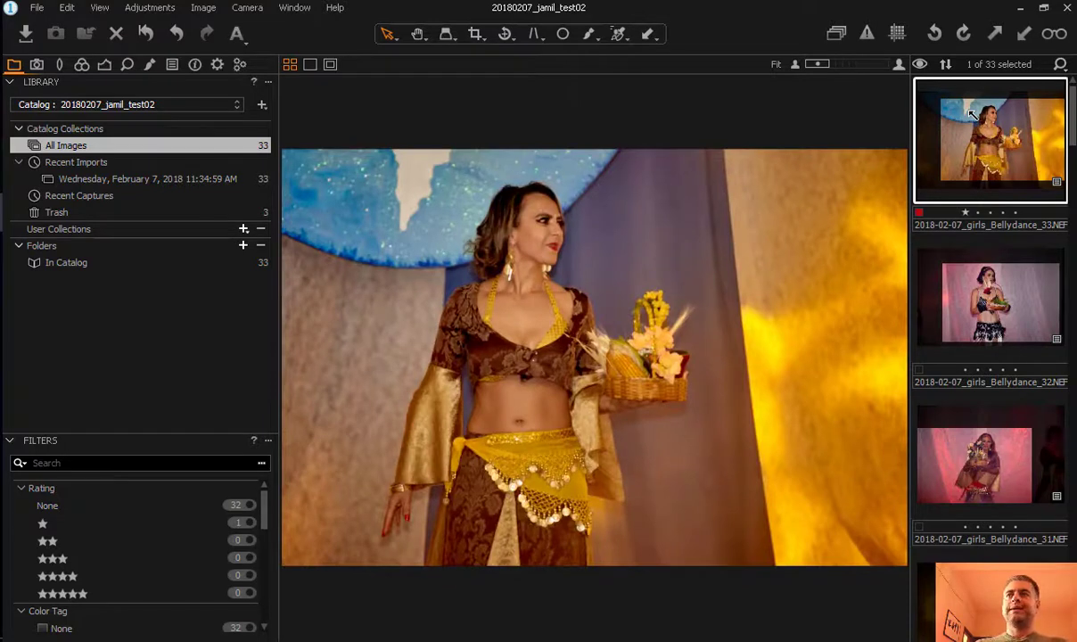